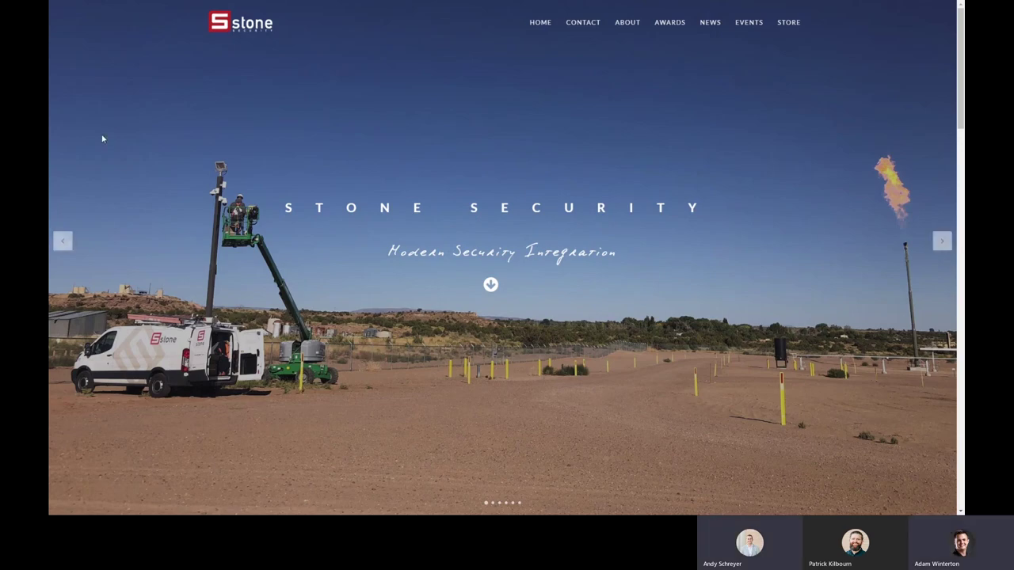
Step: Leave the full-screen browser and bring up the remote server's This PC window listing Recording (R:)
key(F11)
click(910, 7)
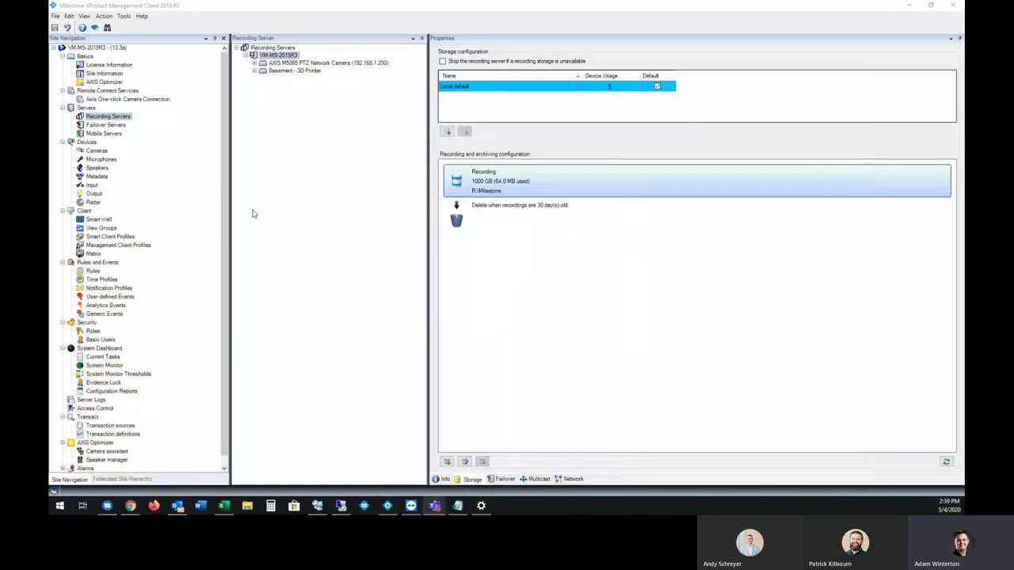
mouse_move(340, 502)
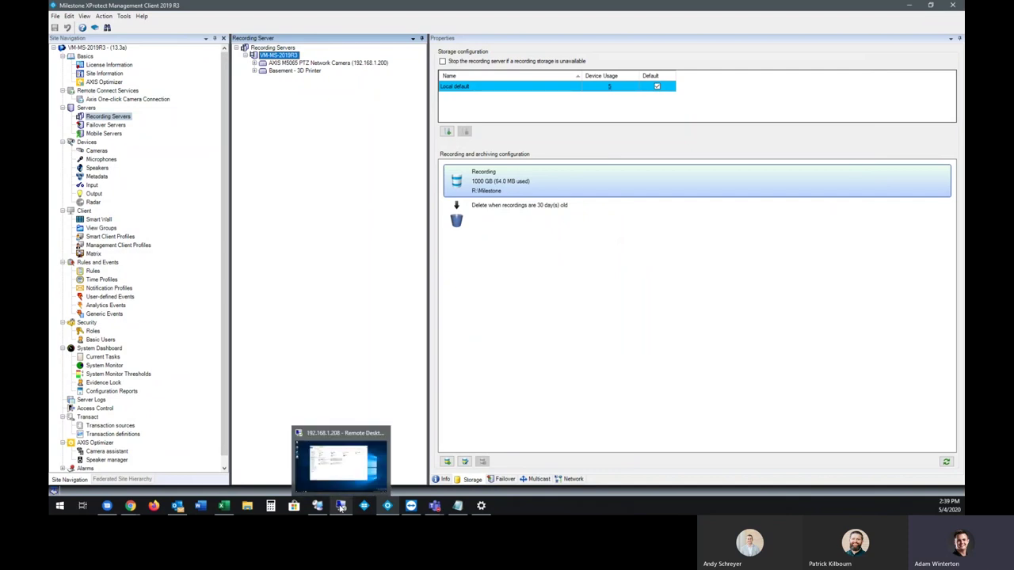
click(340, 458)
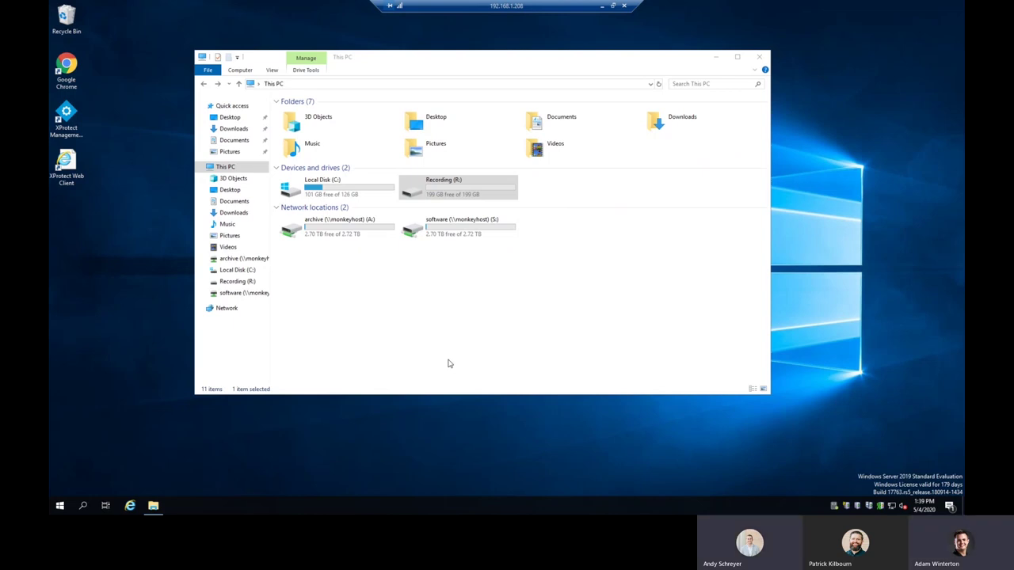
click(457, 191)
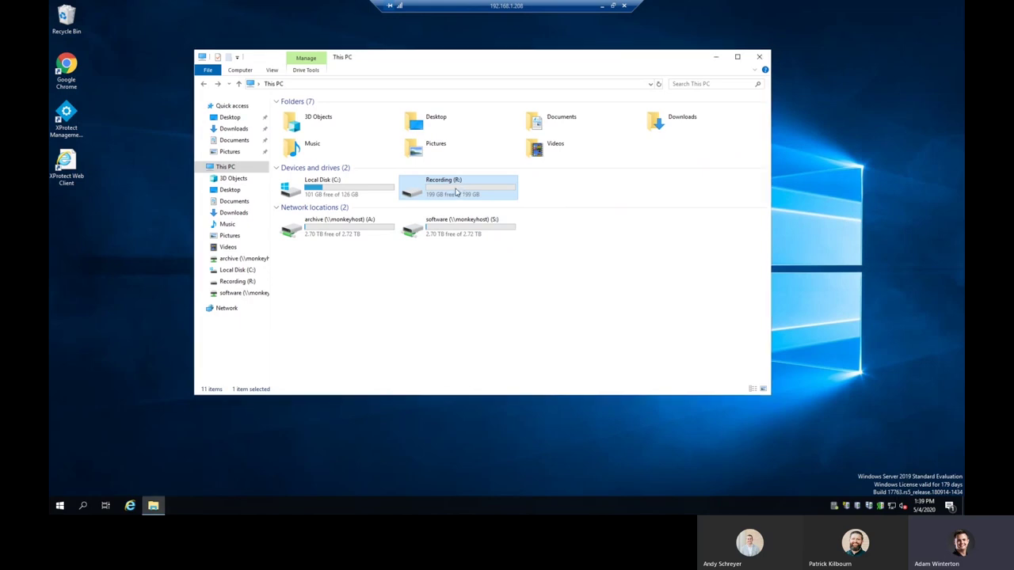
Step: Disable content indexing on Recording (R:) for the drive, its subfolders and files, granting administrator permission
right_click(463, 188)
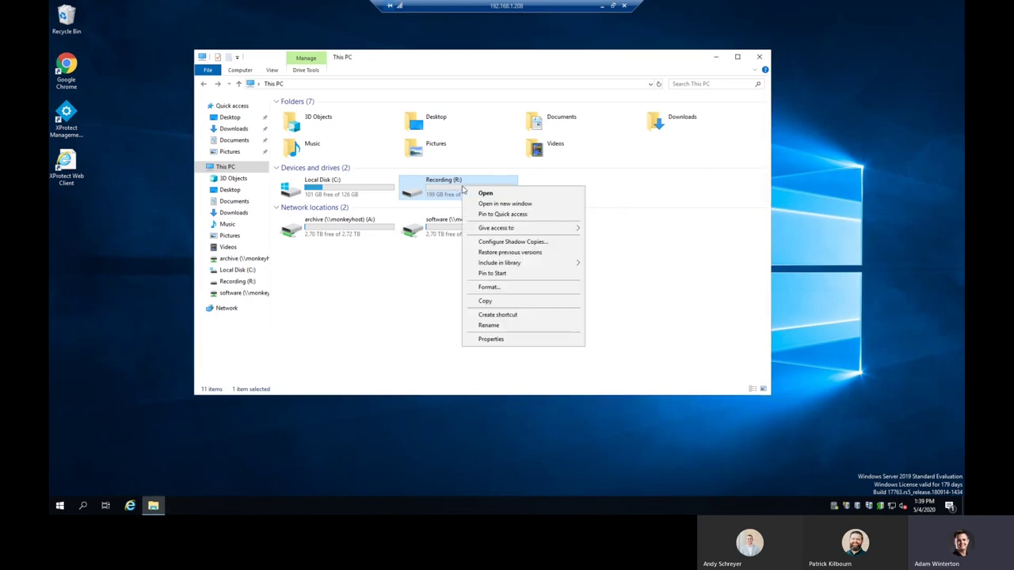
click(490, 339)
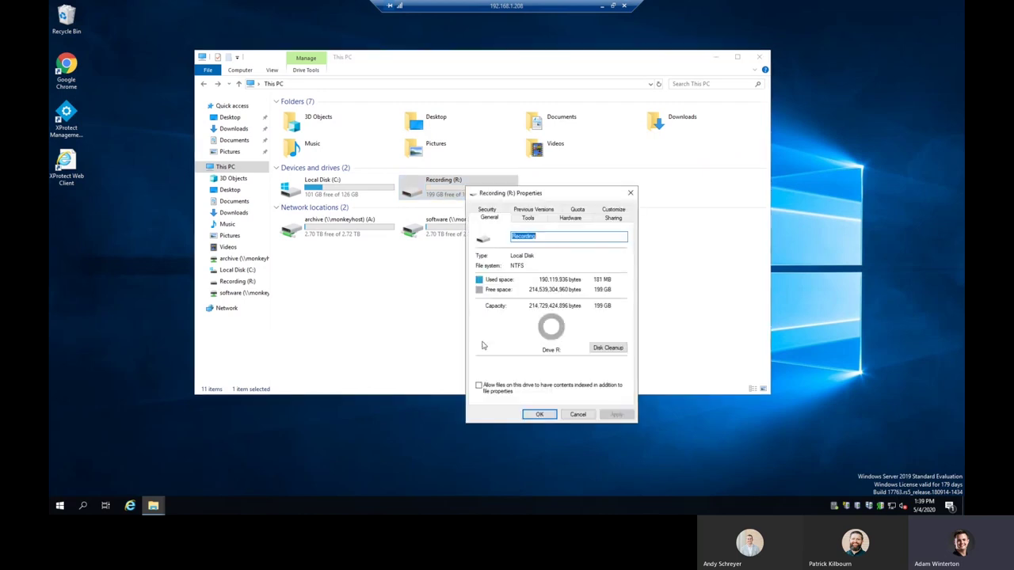
click(478, 386)
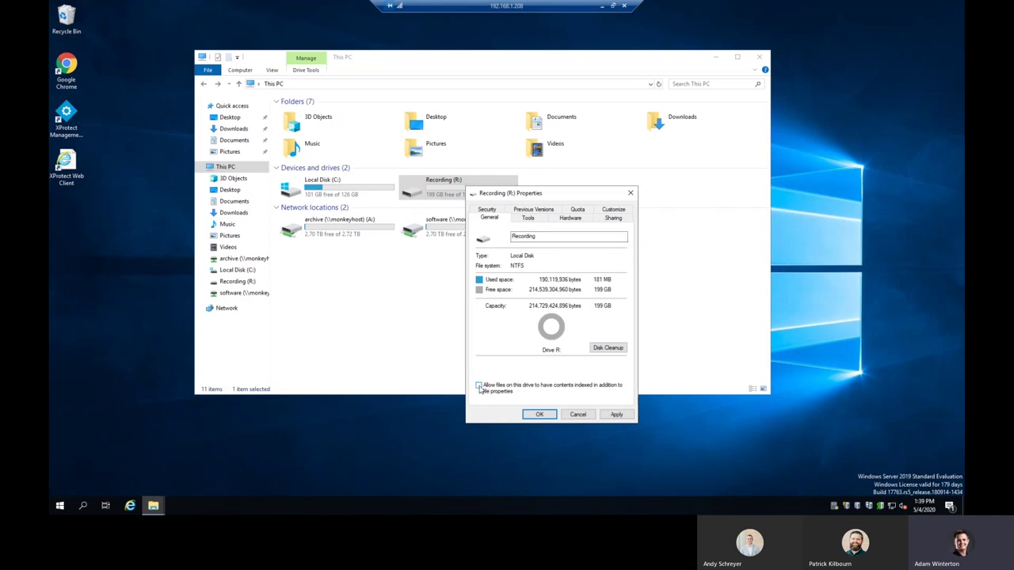
click(478, 385)
click(607, 418)
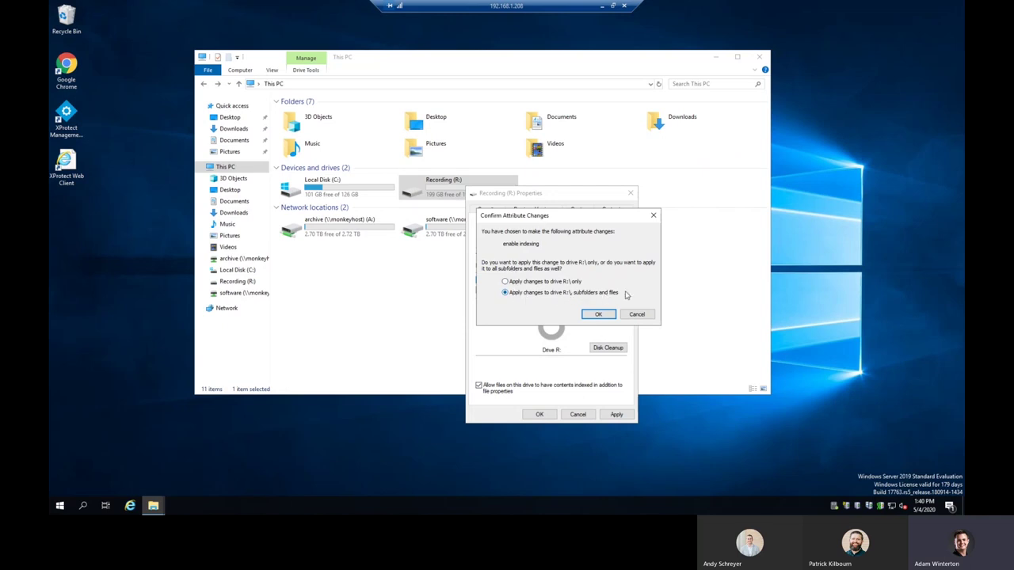
click(600, 315)
click(530, 268)
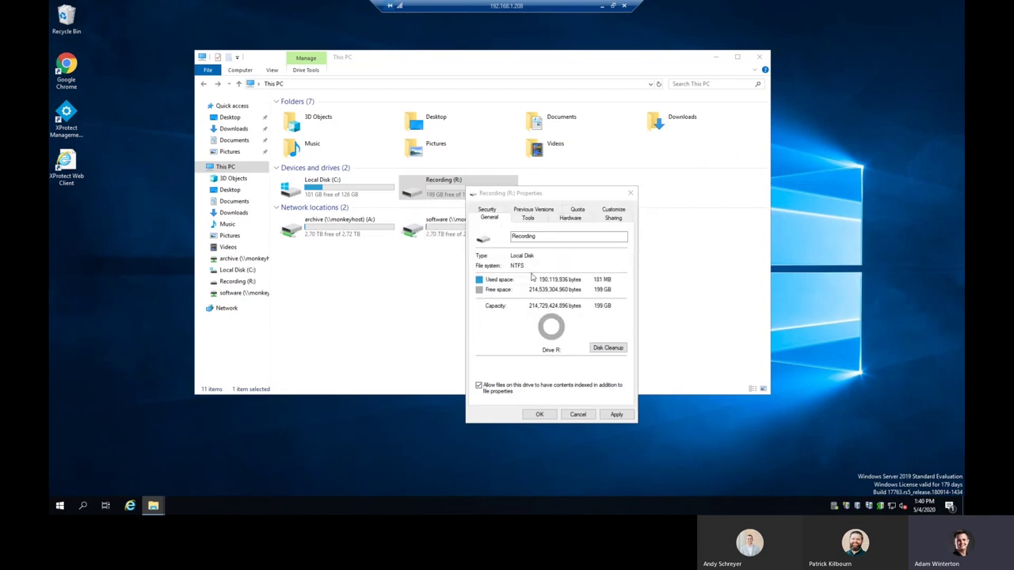
click(484, 388)
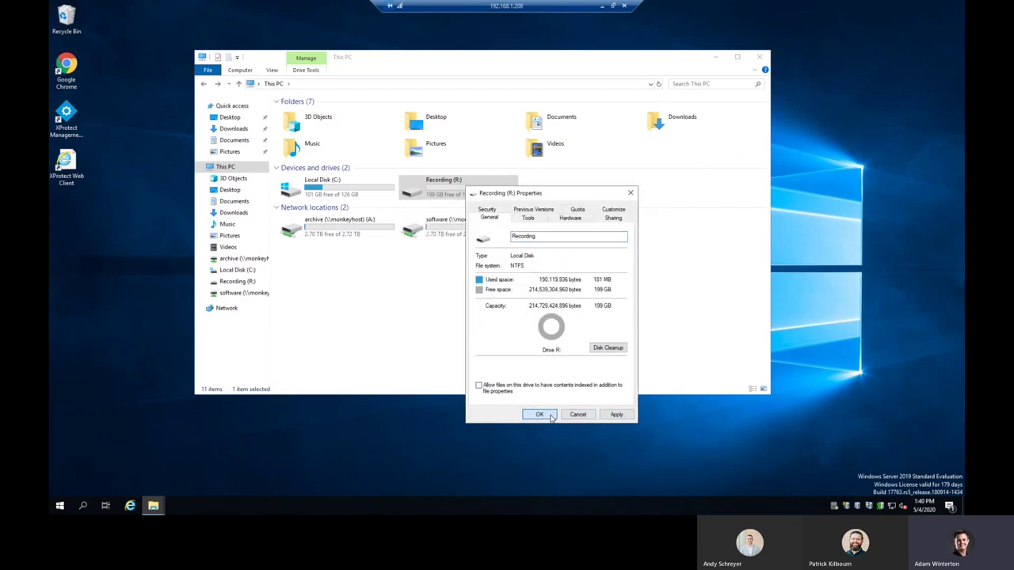
click(541, 414)
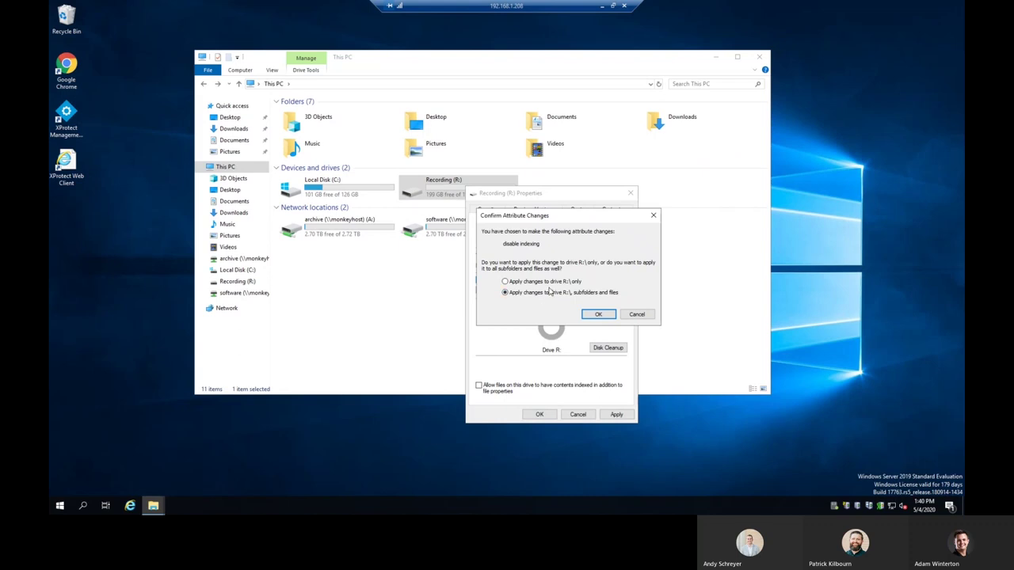
click(598, 314)
click(537, 269)
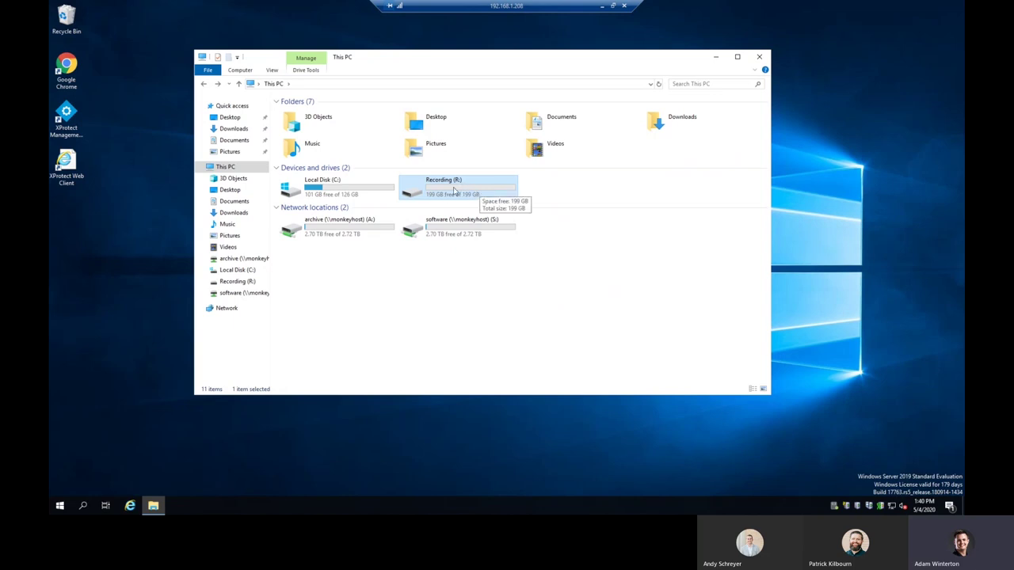
right_click(454, 192)
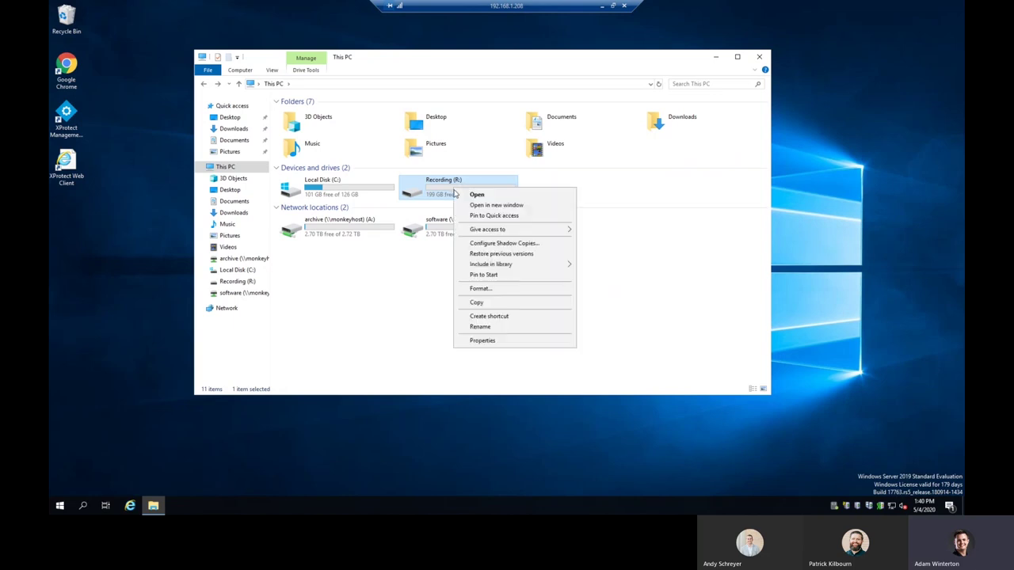
click(479, 288)
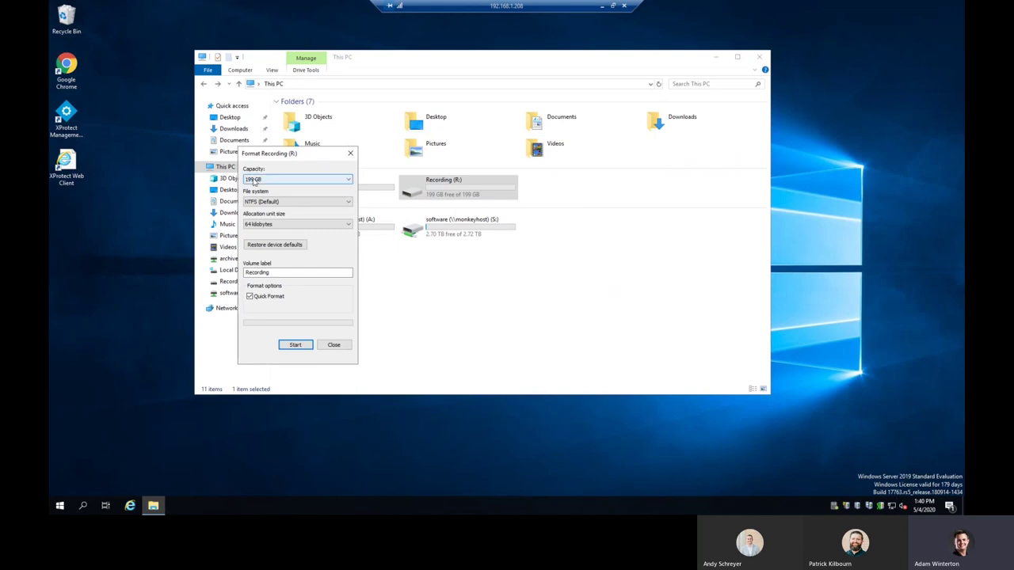
click(267, 203)
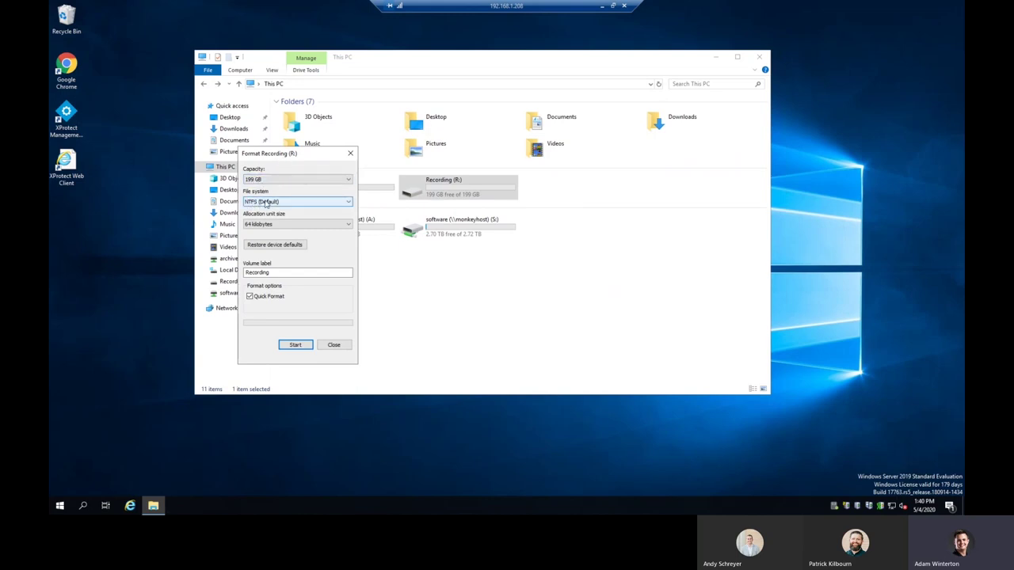
click(277, 224)
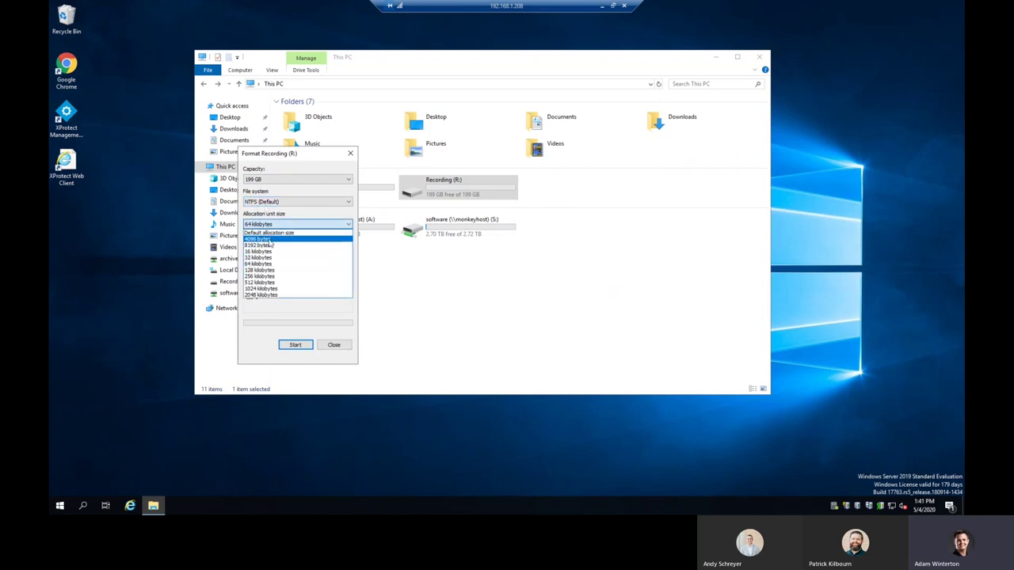
click(268, 239)
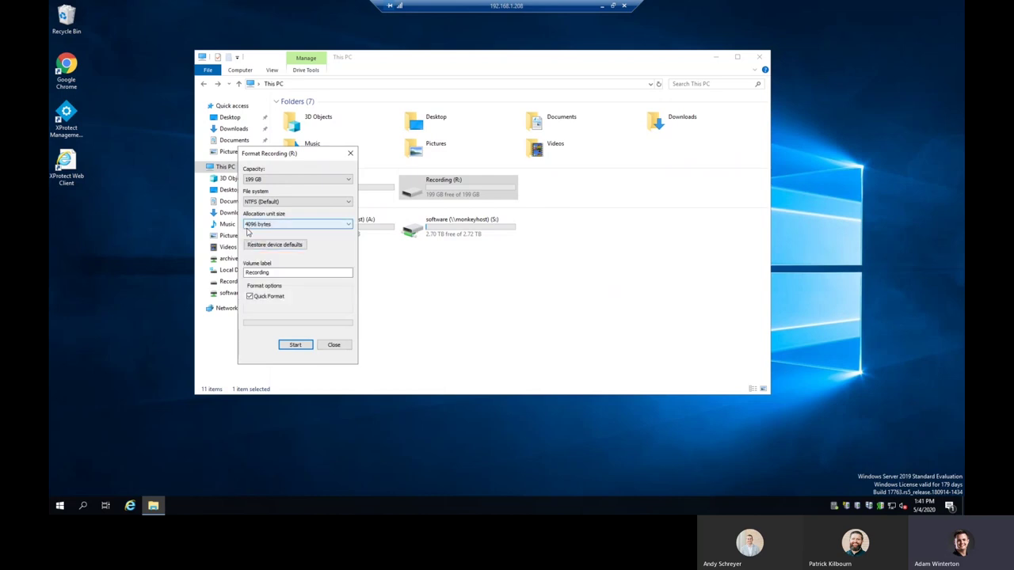
click(266, 226)
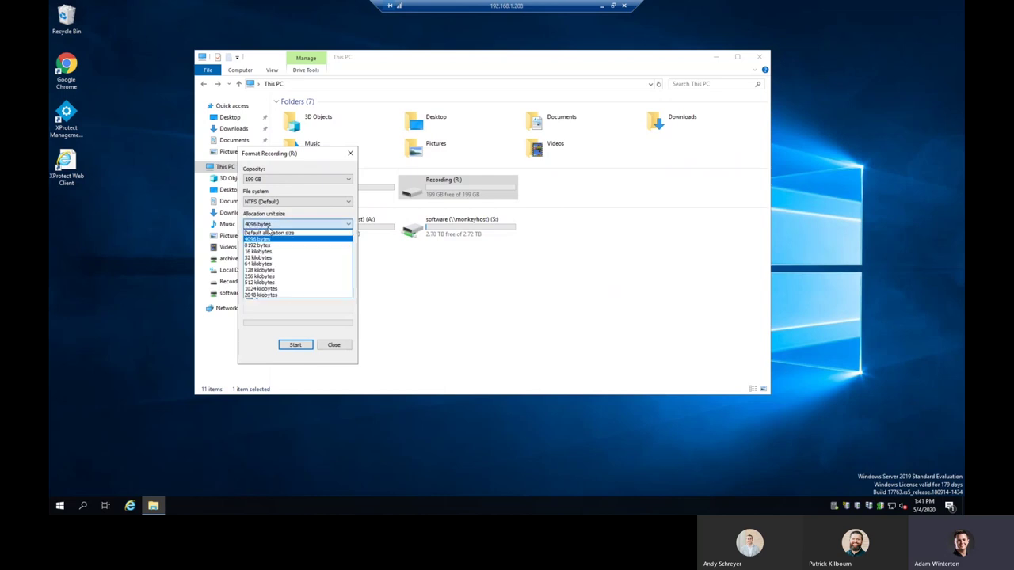
click(255, 264)
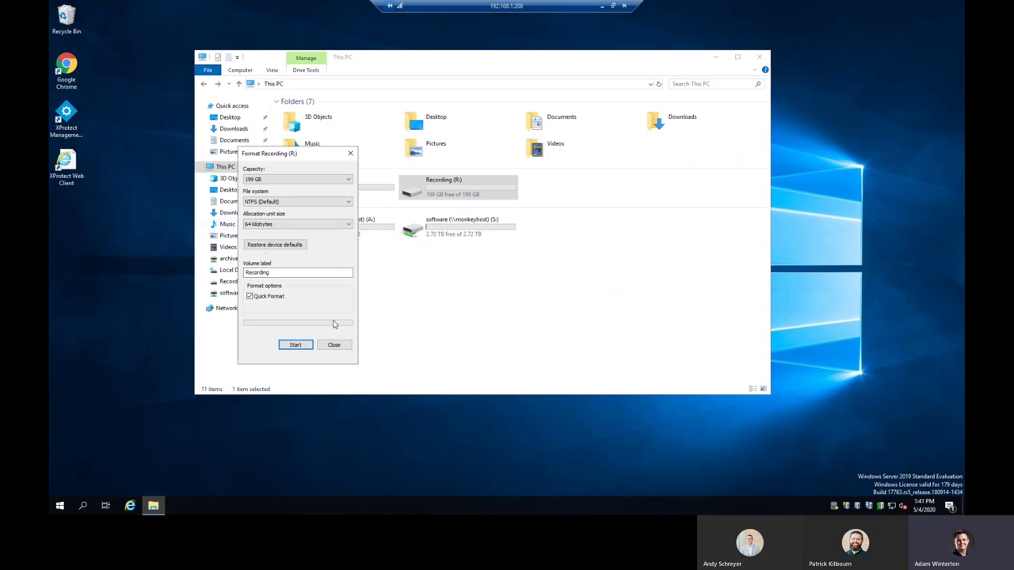
click(334, 345)
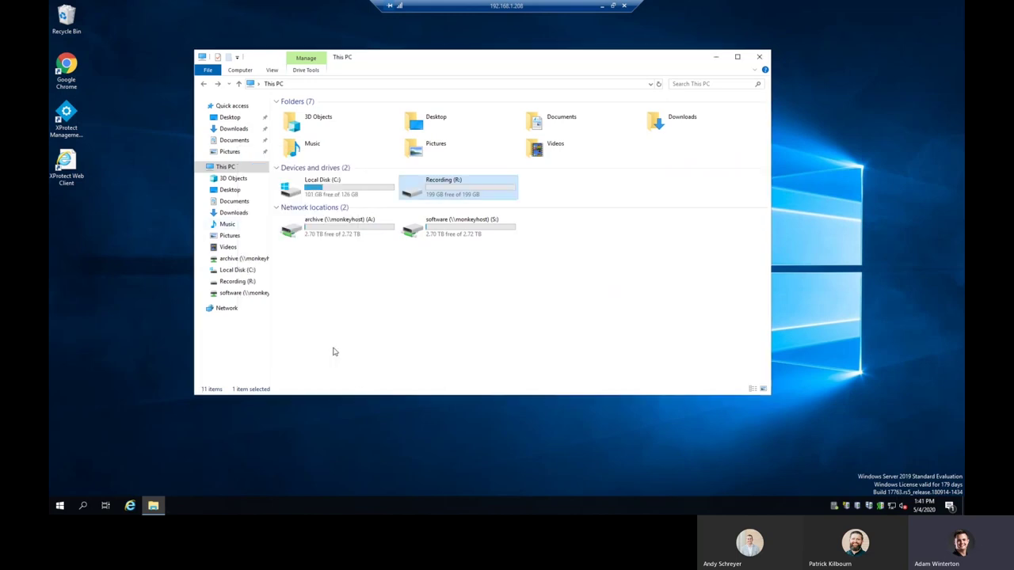
click(432, 315)
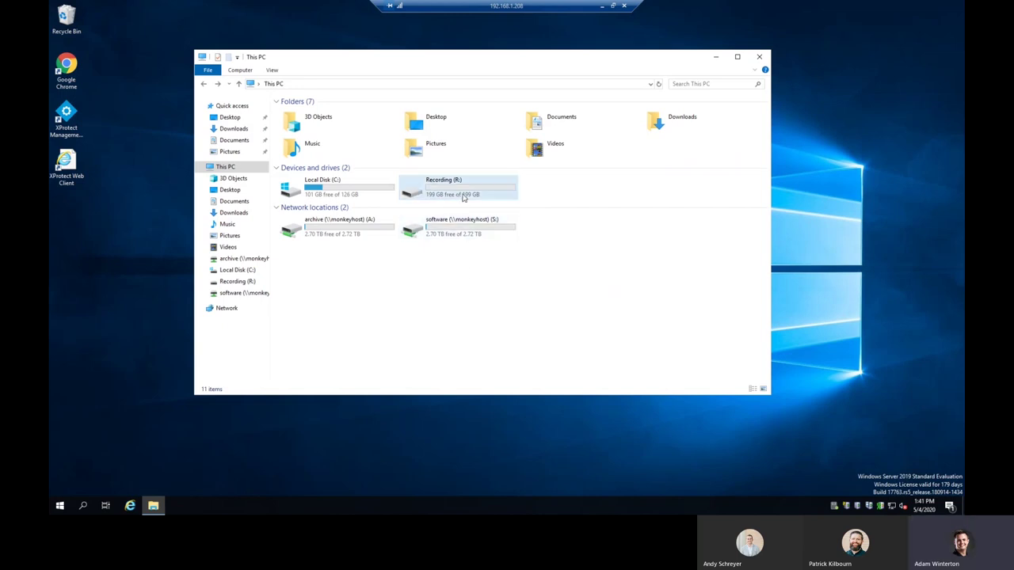
Step: Minimize the Remote Desktop session to get back to the local Management Client storage view
click(602, 6)
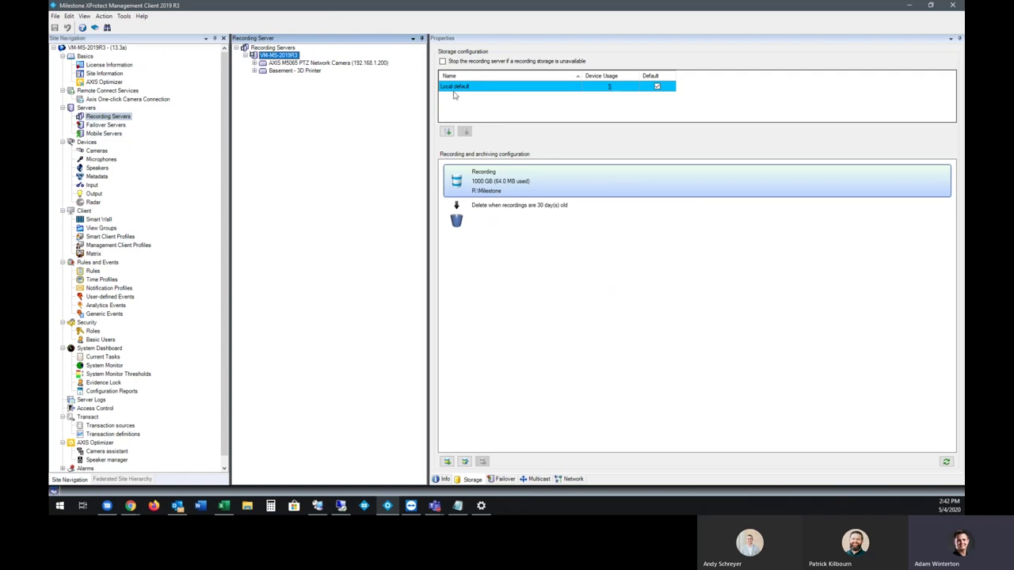
click(446, 131)
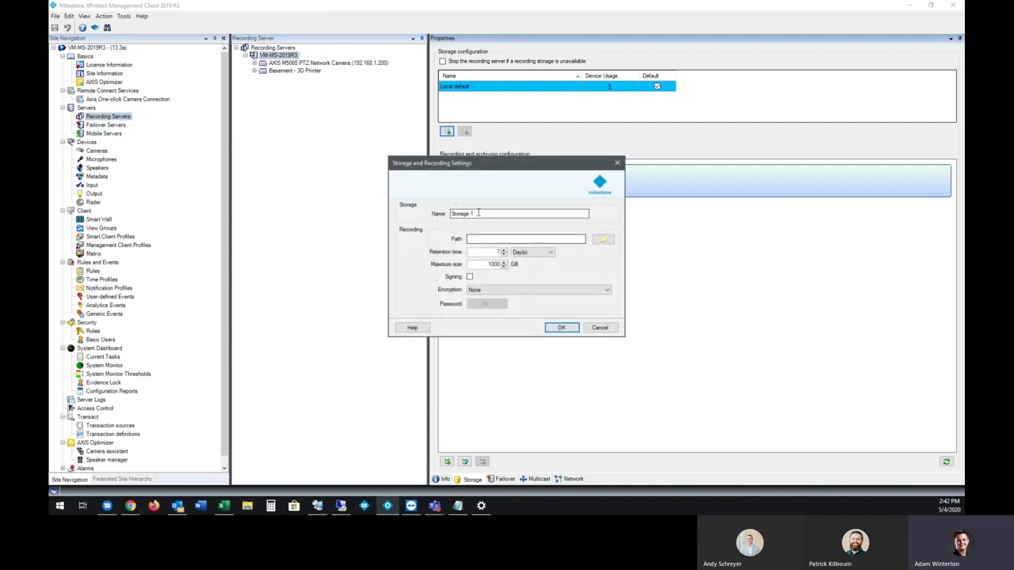
drag(491, 213, 395, 215)
text(30 Da)
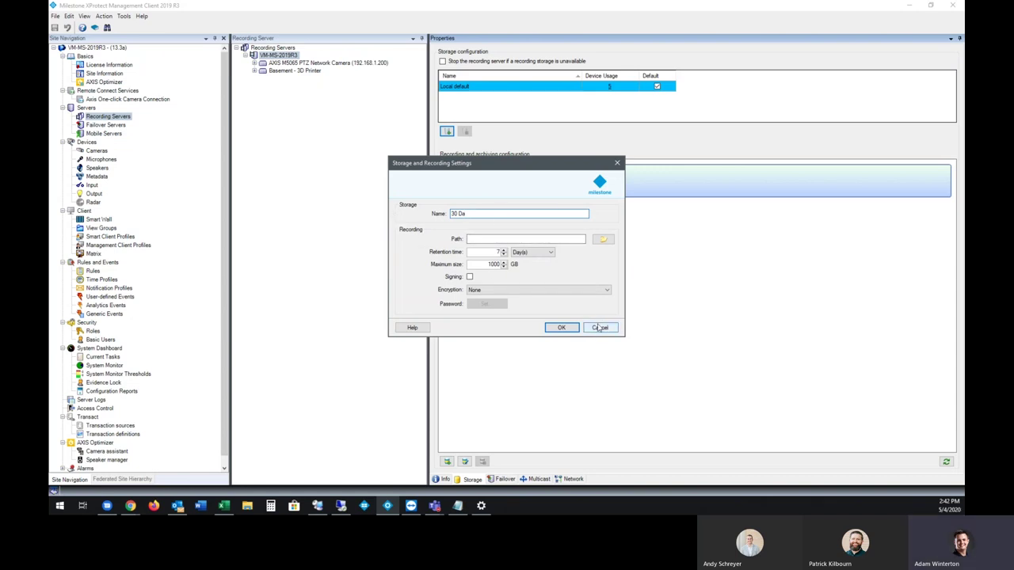
text(yusys)
click(599, 328)
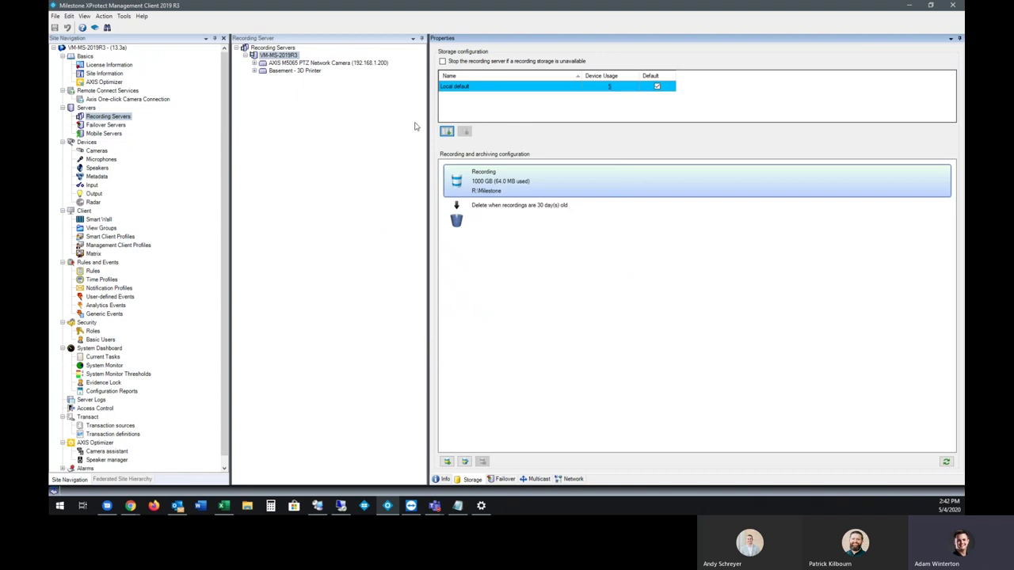
click(279, 56)
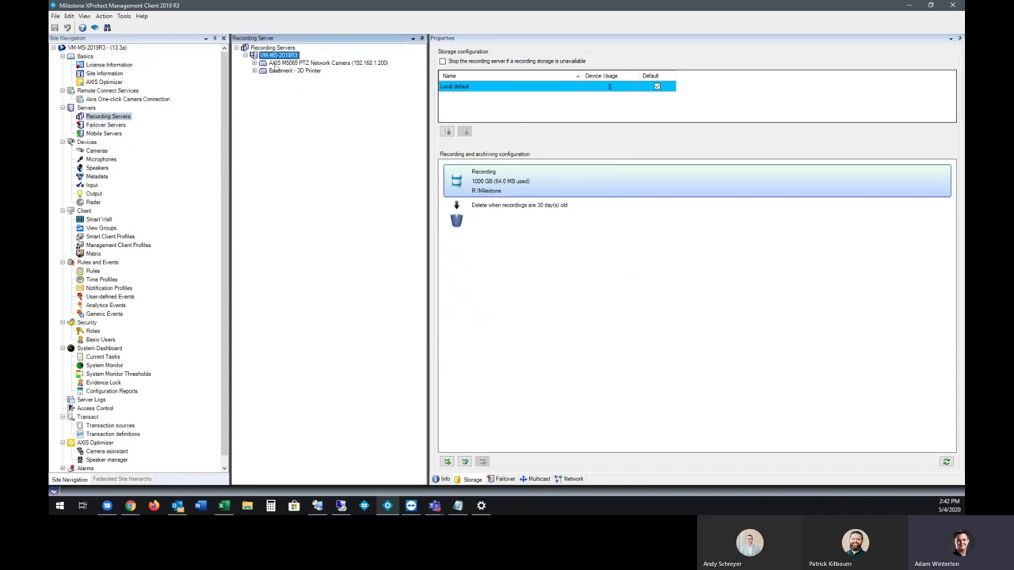
Step: Check AXIS M5065 Camera 1's recording storage, keep it on Local default, and collapse the camera node
click(253, 64)
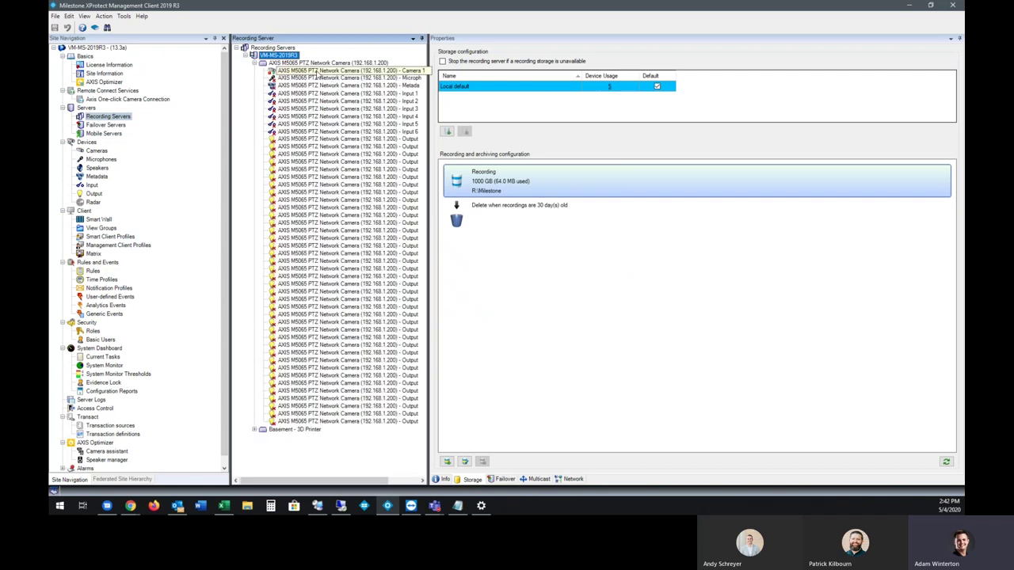
click(324, 70)
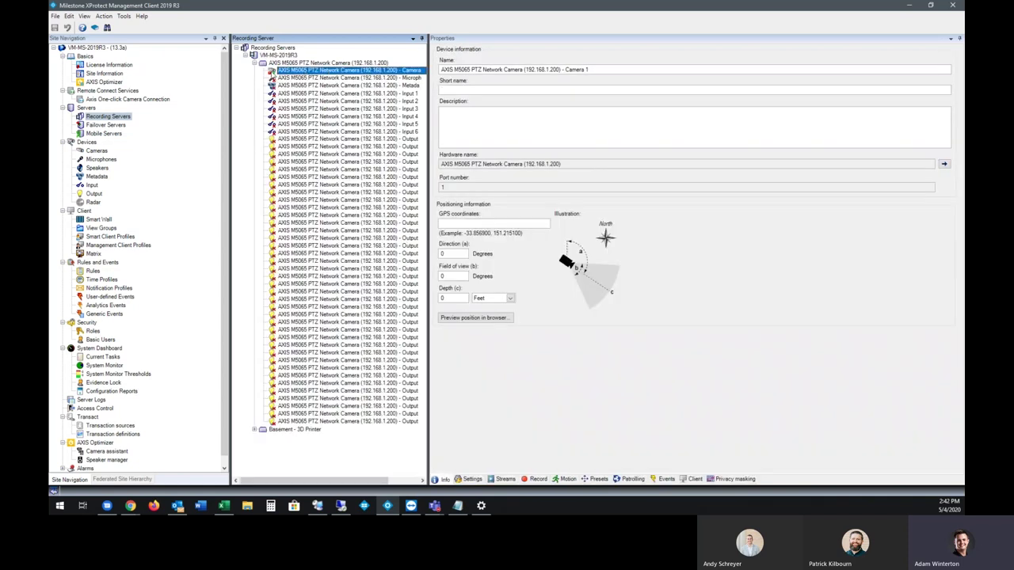
click(536, 480)
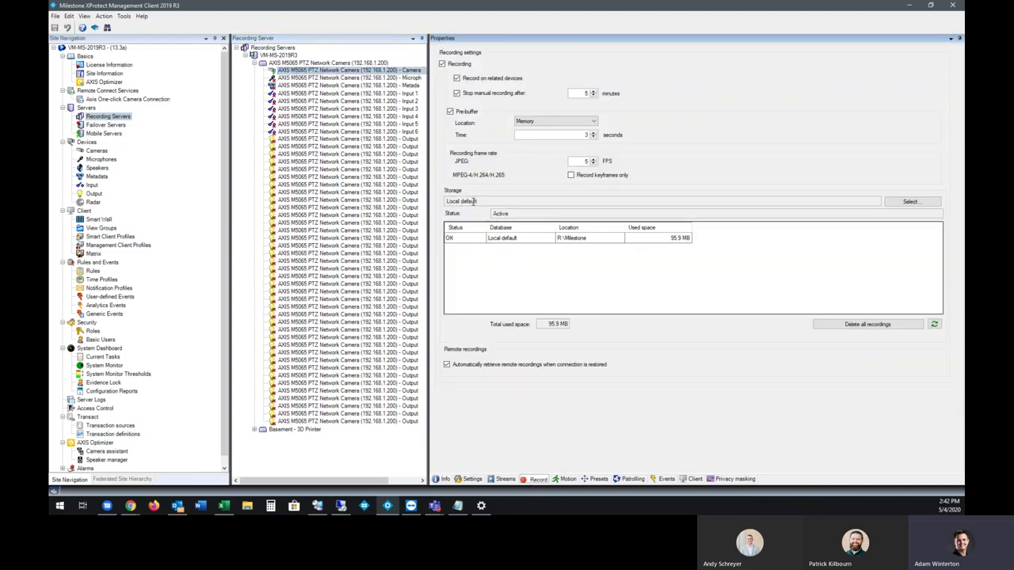
click(910, 201)
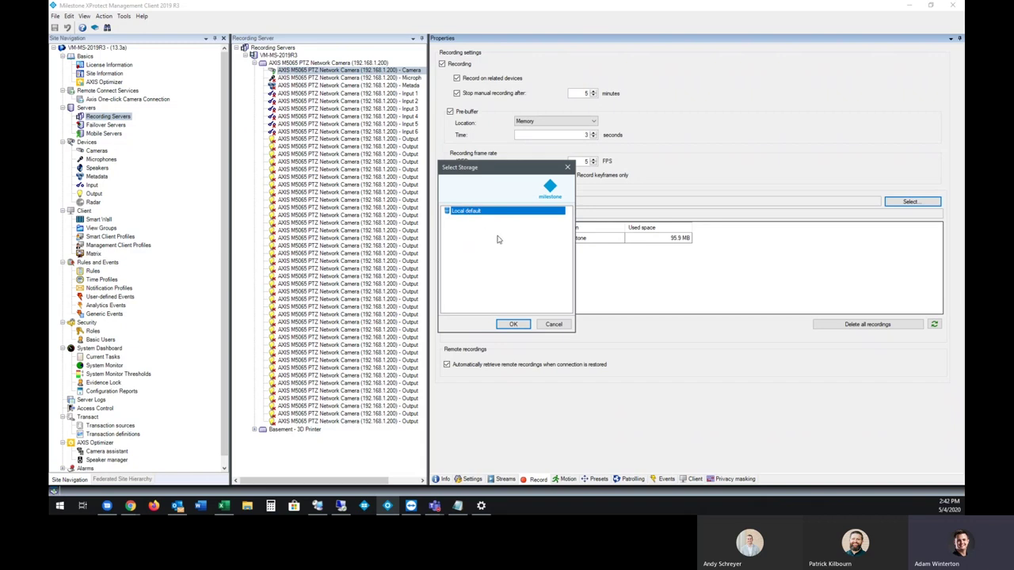
click(568, 325)
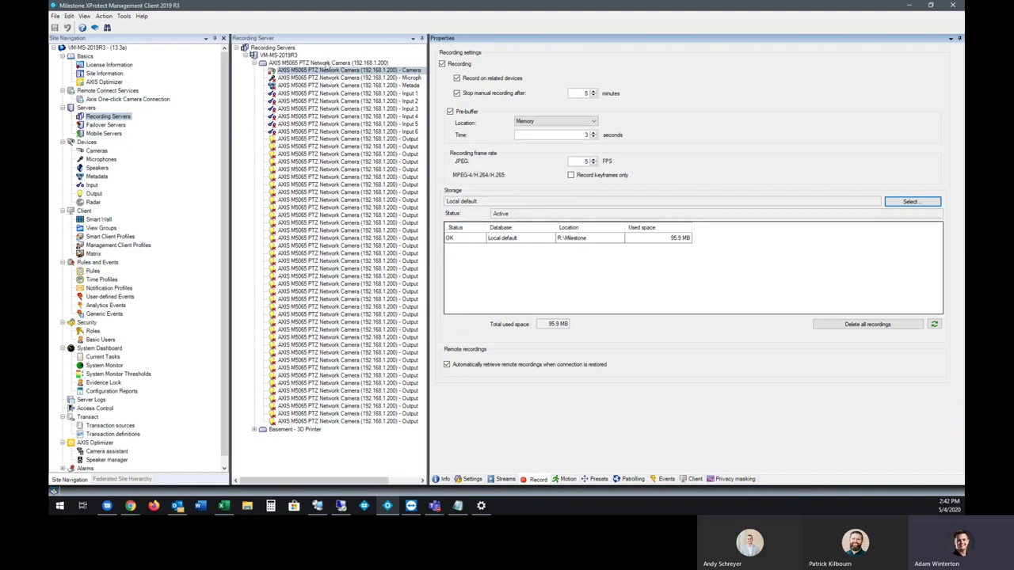
click(253, 63)
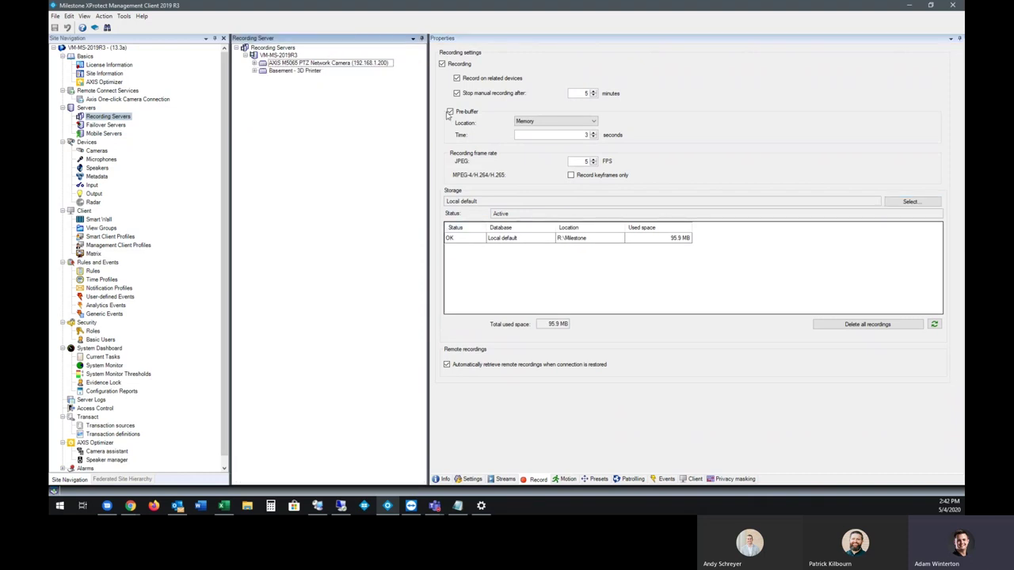
Step: Open Local default's Storage and Recording Settings from VM-MS-2019R3's Storage tab
click(281, 55)
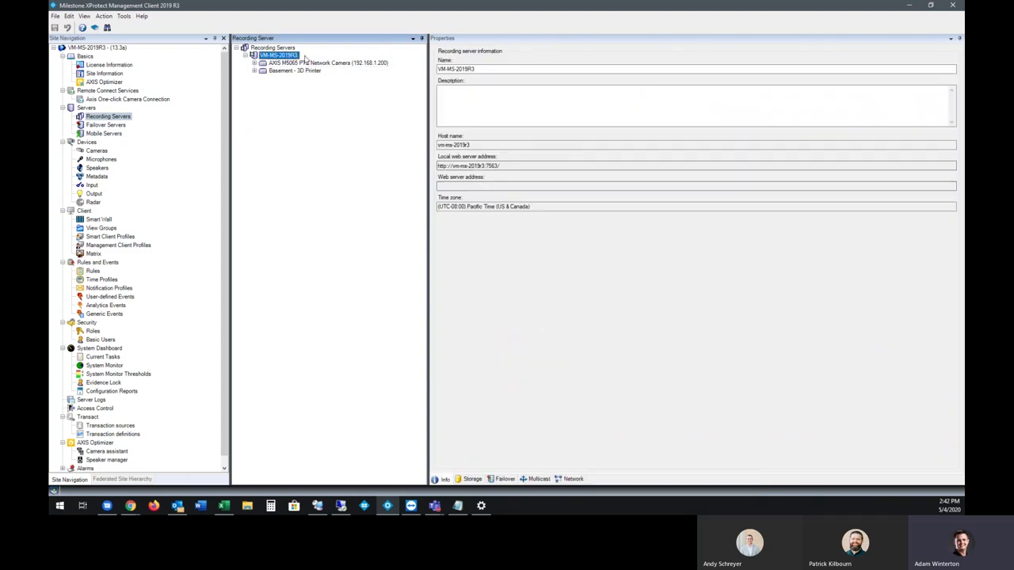
click(470, 478)
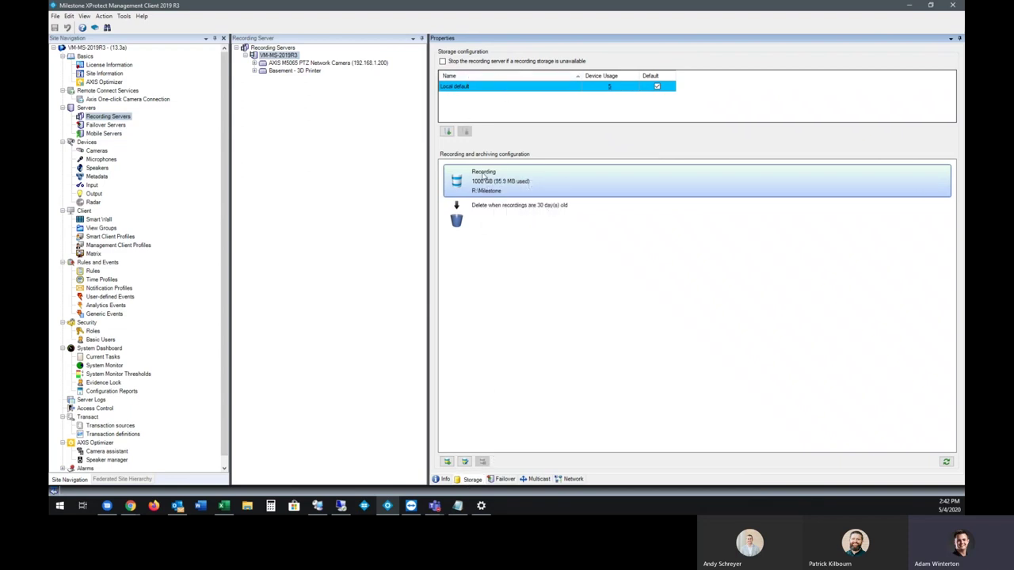
mouse_move(546, 194)
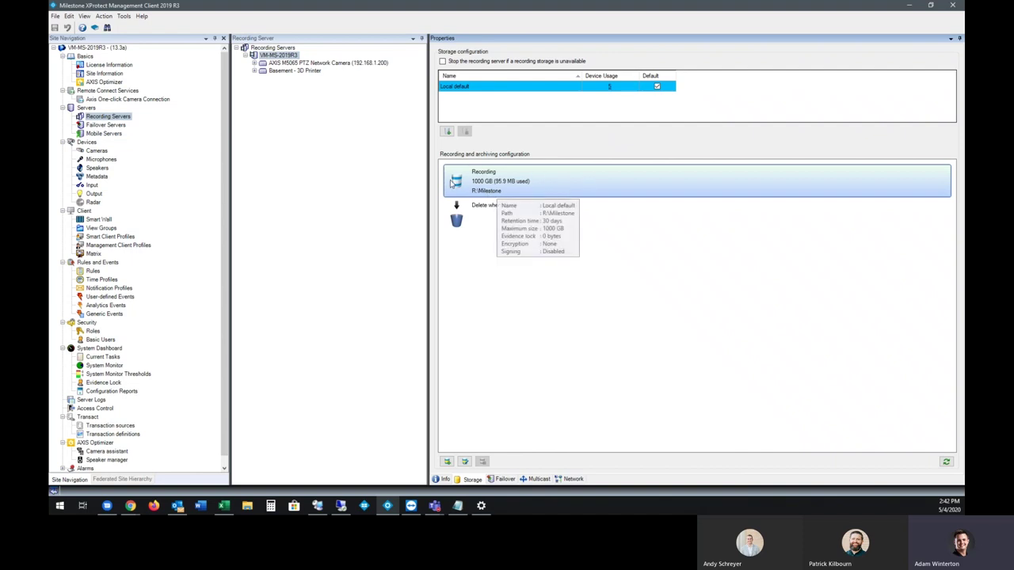
double_click(490, 184)
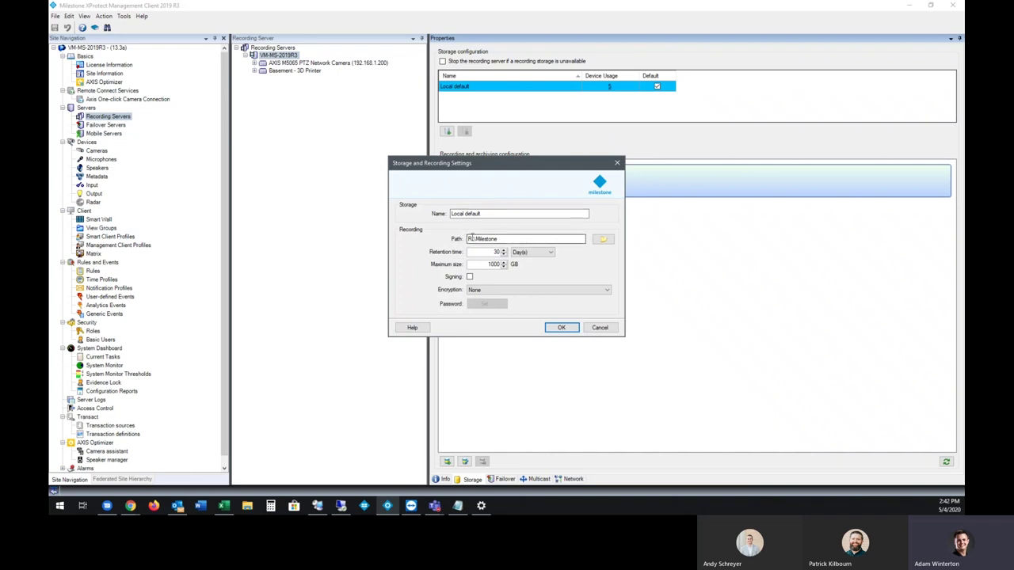
Step: Inspect the R:\Milestone path, 30-day retention and 1000 GB maximum size, then close the dialog unchanged
mouse_move(469, 238)
mouse_down()
mouse_move(495, 237)
mouse_move(485, 238)
mouse_up()
click(497, 240)
drag(497, 239, 482, 237)
click(493, 252)
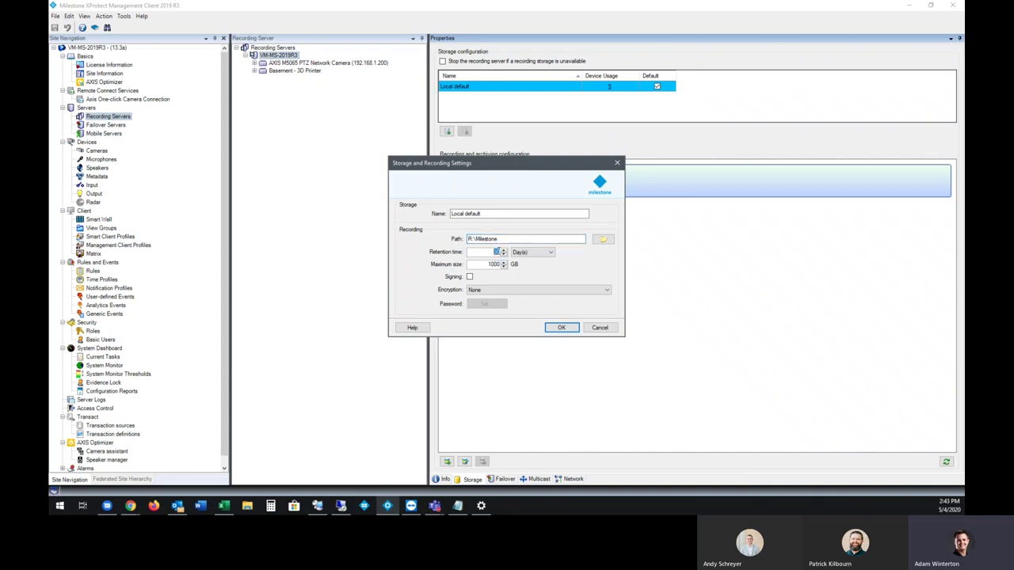
drag(485, 265, 494, 264)
click(563, 328)
mouse_move(522, 184)
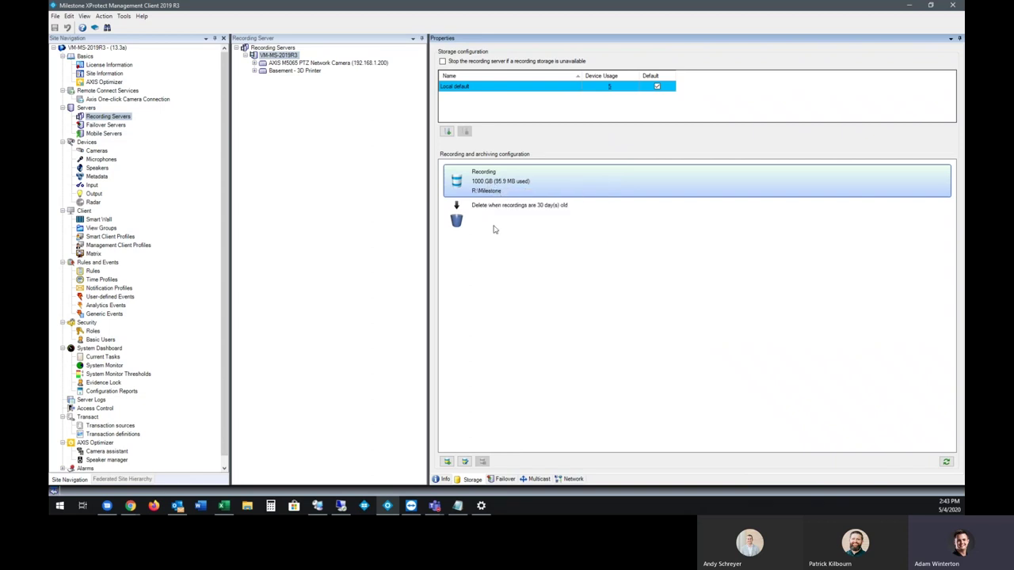
Step: Add a new archive tier and browse toward R: for its path, then cancel the folder choice
click(448, 461)
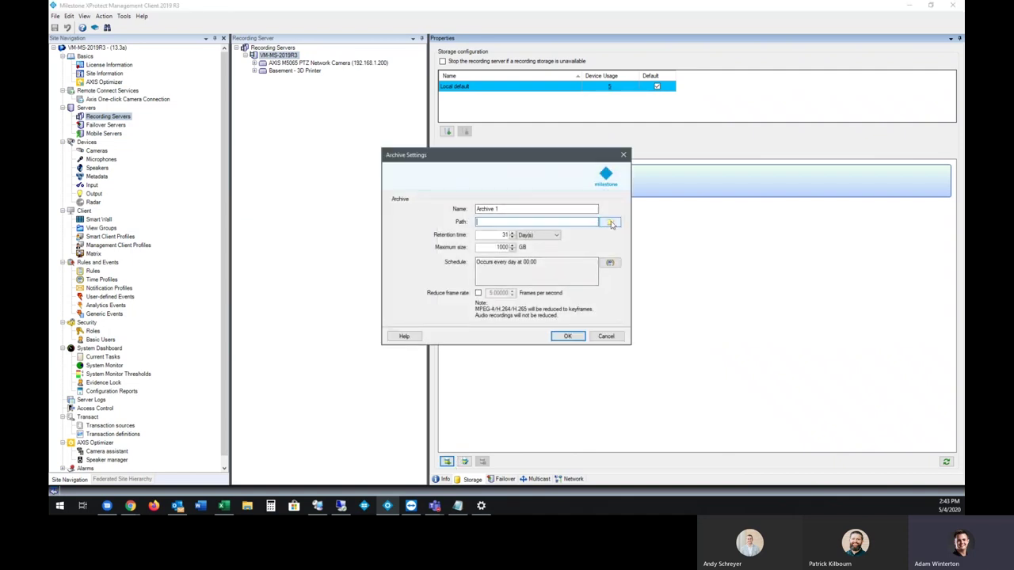
click(610, 221)
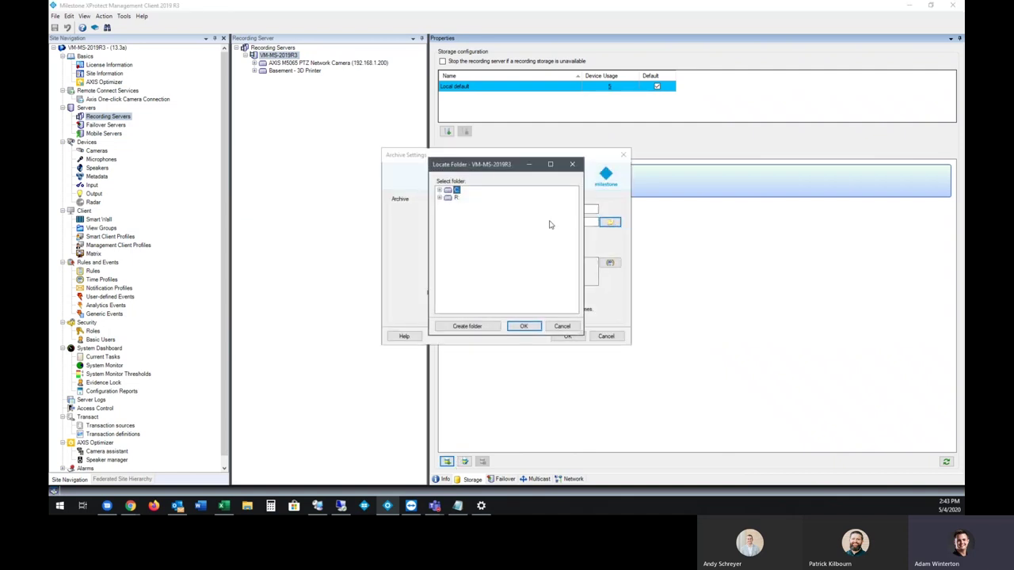
click(457, 198)
click(562, 327)
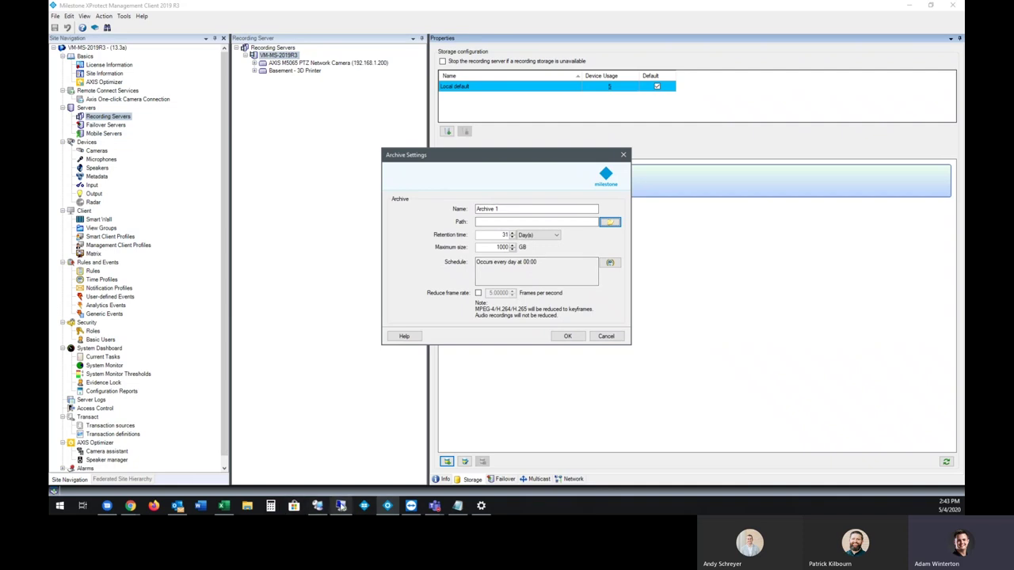
Step: Check the remote server's archive (A:) drive in This PC, then minimise Explorer and the remote session
mouse_move(341, 506)
click(347, 471)
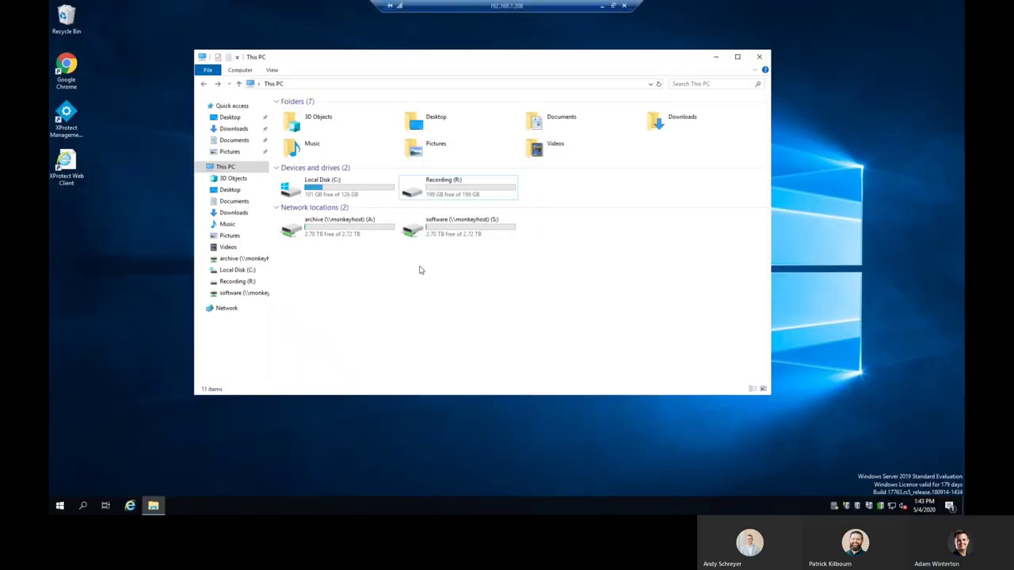
click(370, 228)
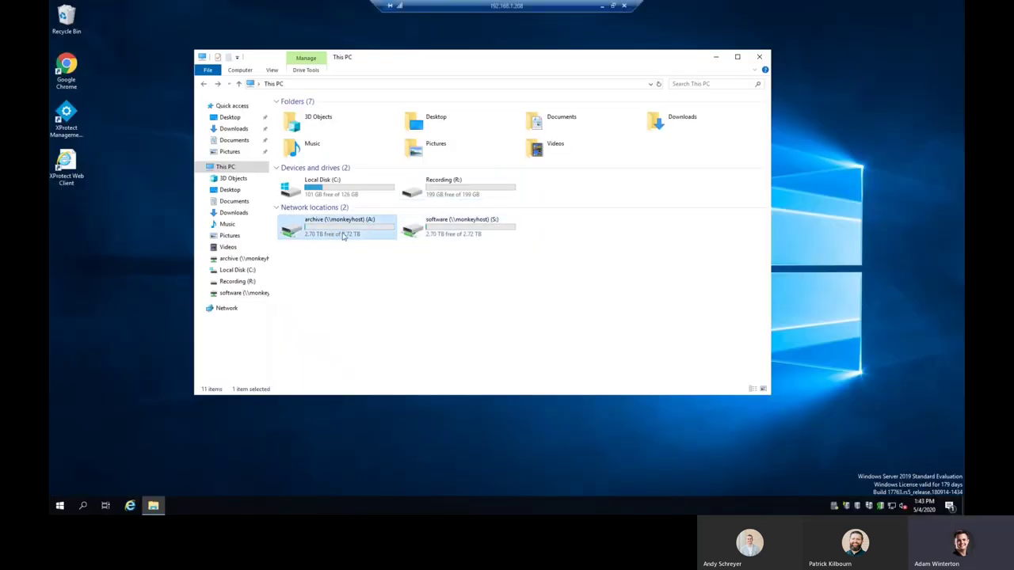
click(715, 57)
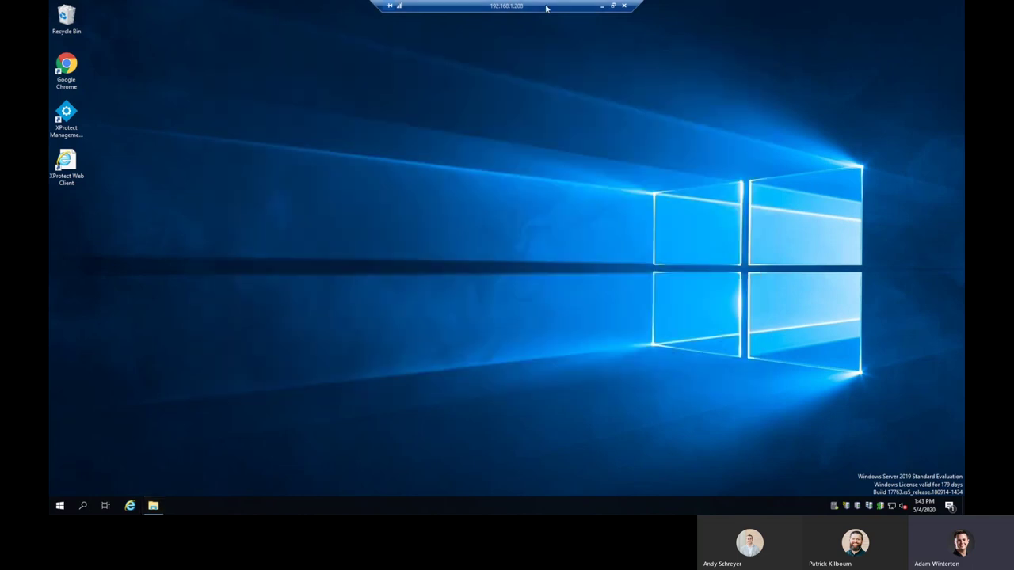
click(599, 7)
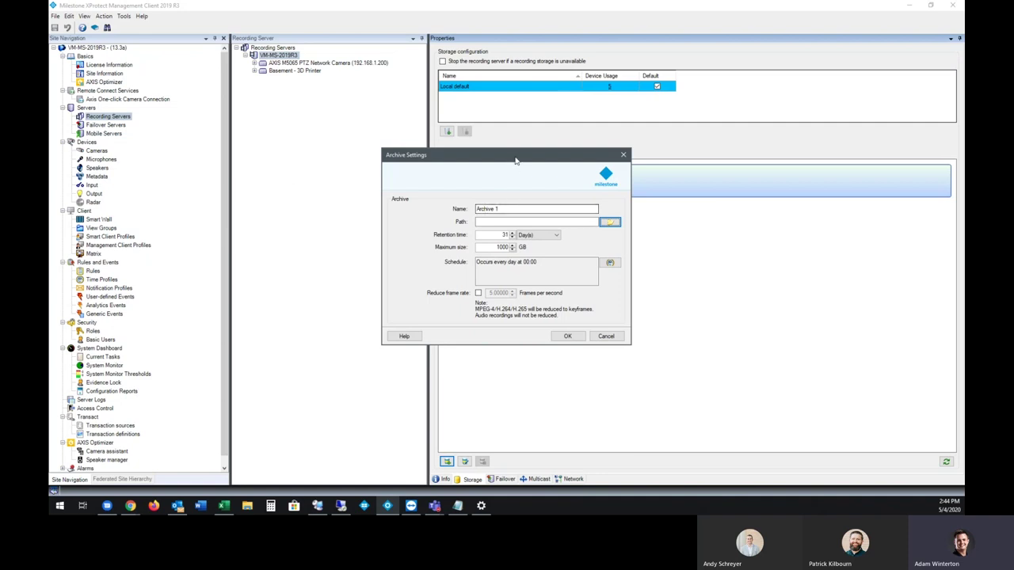
Step: Create C:\Archive as Archive 1's path, set 60-day retention with 1000 GB maximum, and save
click(609, 222)
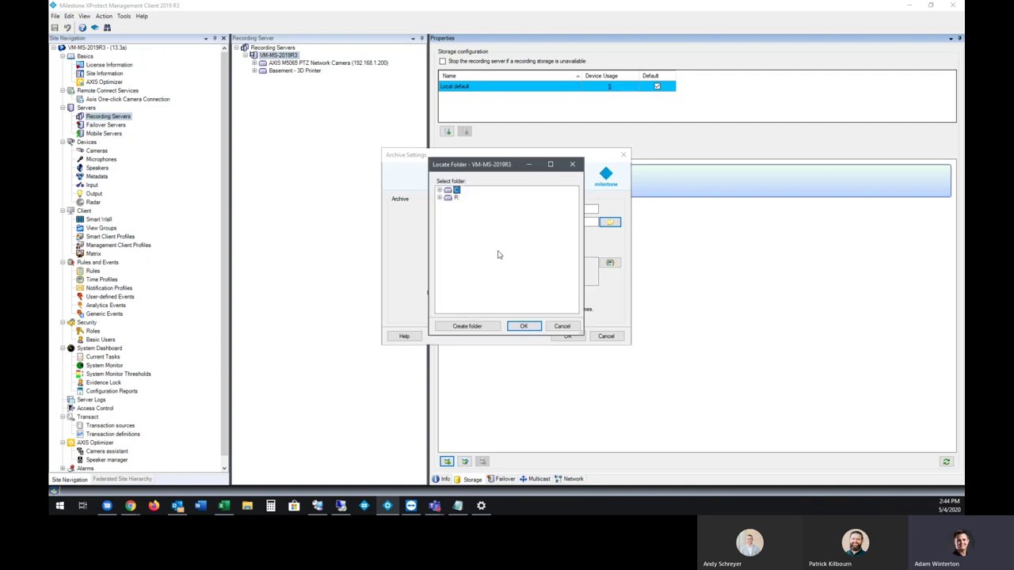
click(439, 197)
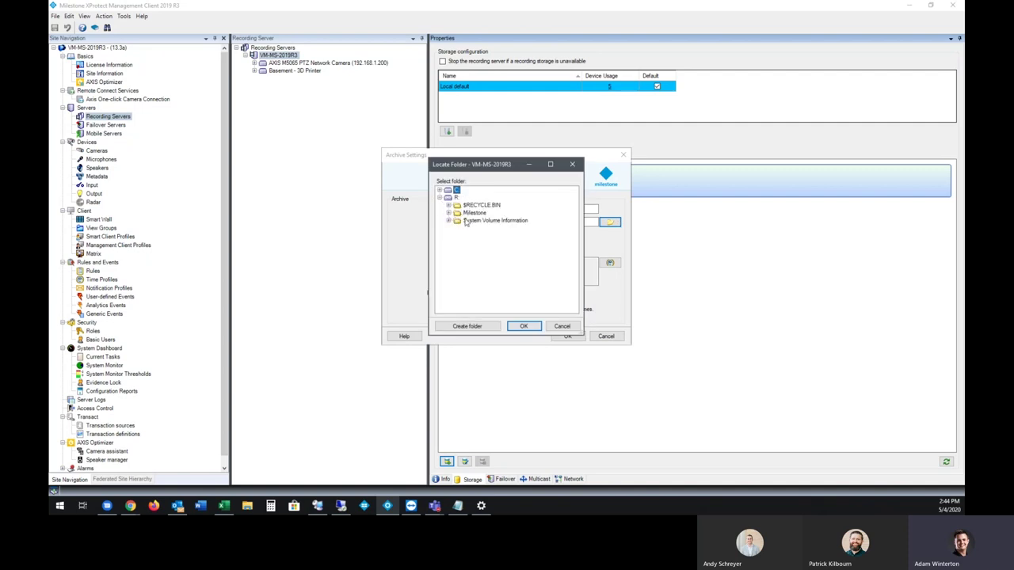
click(466, 326)
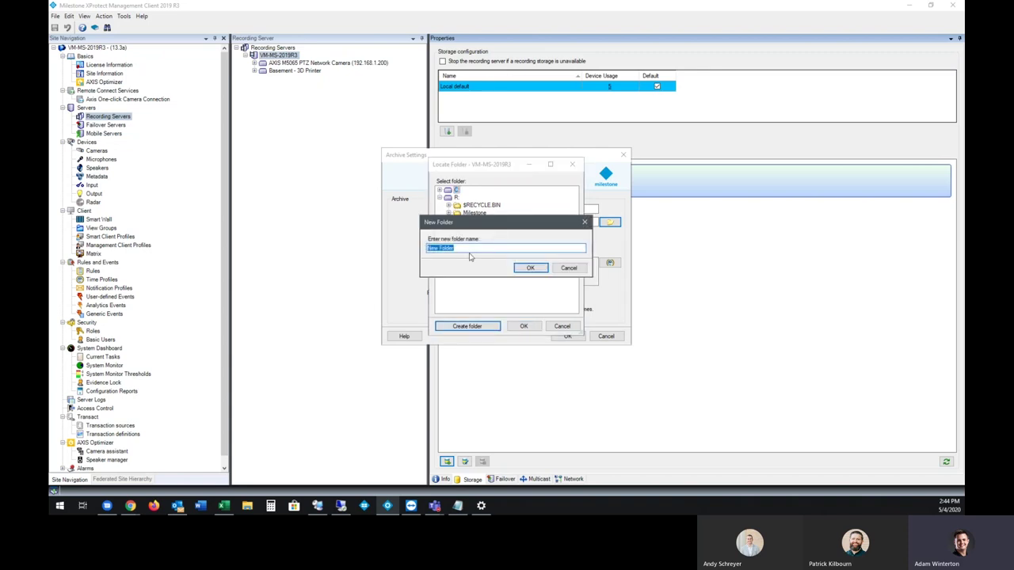
text(M)
click(528, 268)
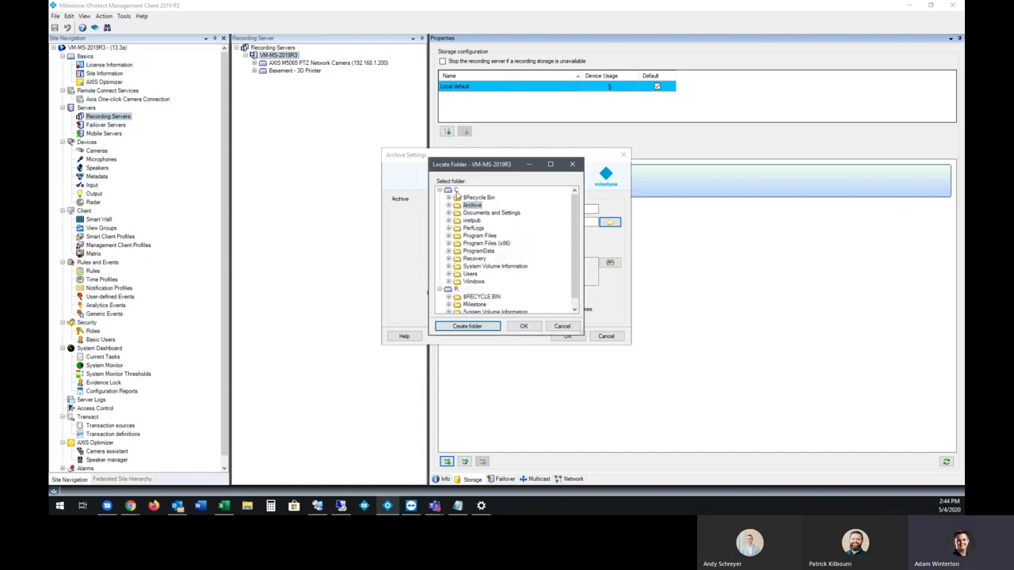
click(523, 325)
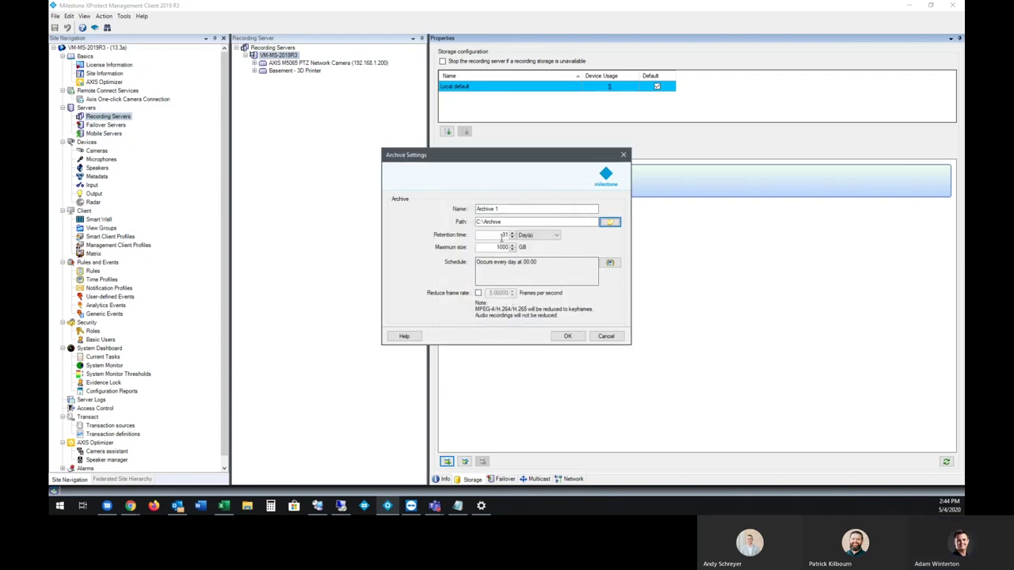
click(520, 237)
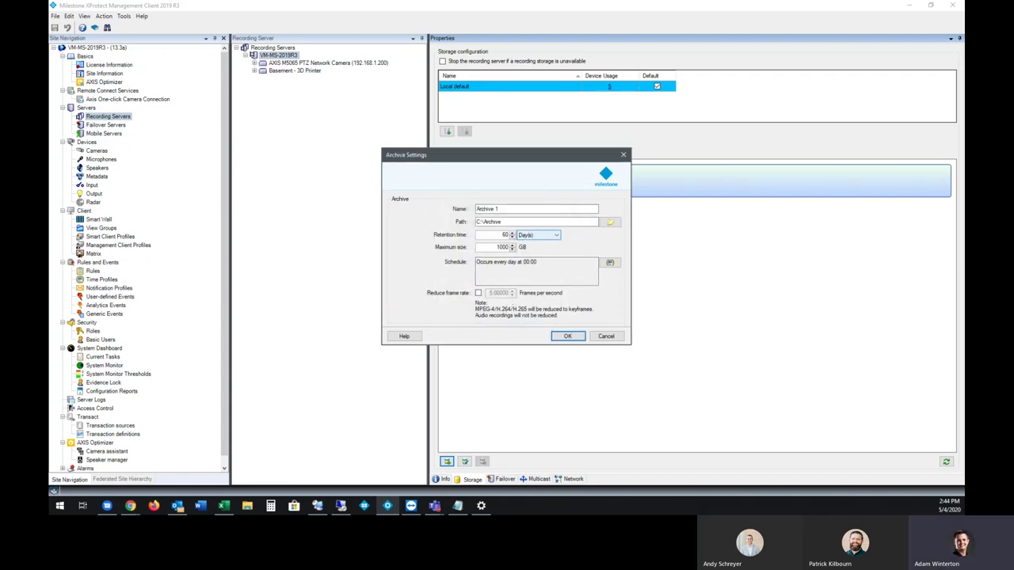
click(495, 247)
click(582, 336)
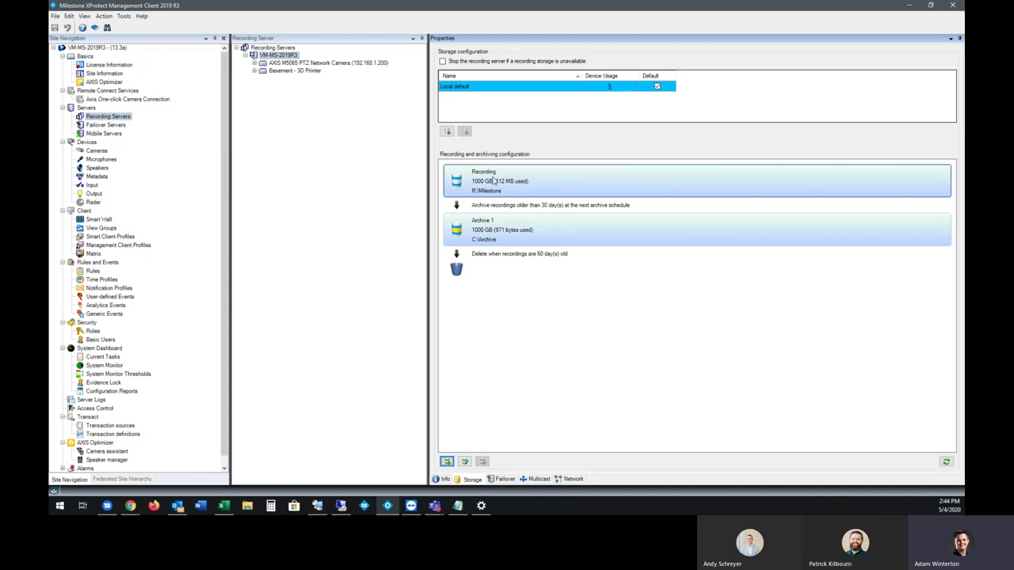
Step: Review the Recording and Archive 1 entries in the recording server's storage list
mouse_move(494, 185)
mouse_move(488, 229)
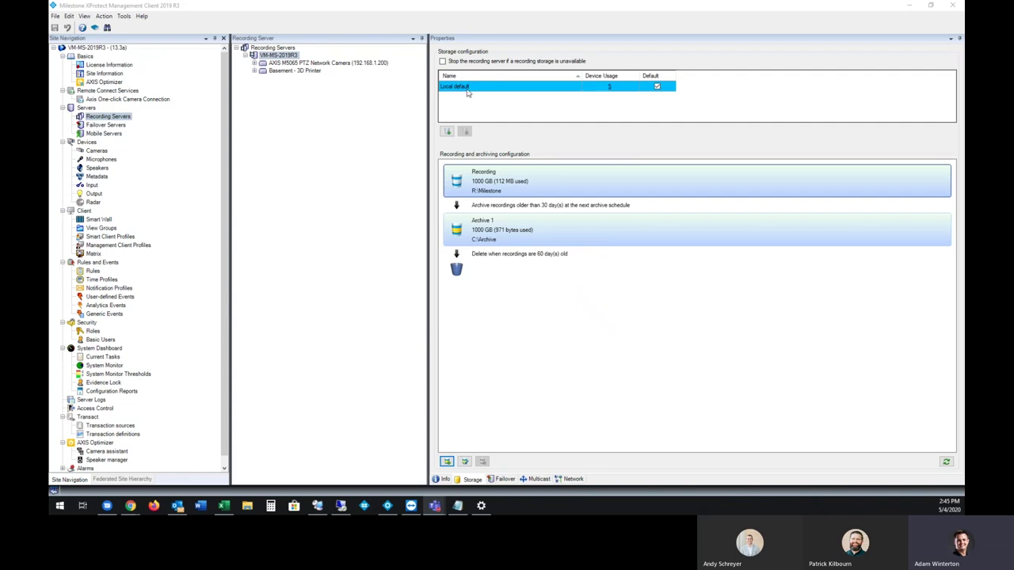
mouse_move(486, 187)
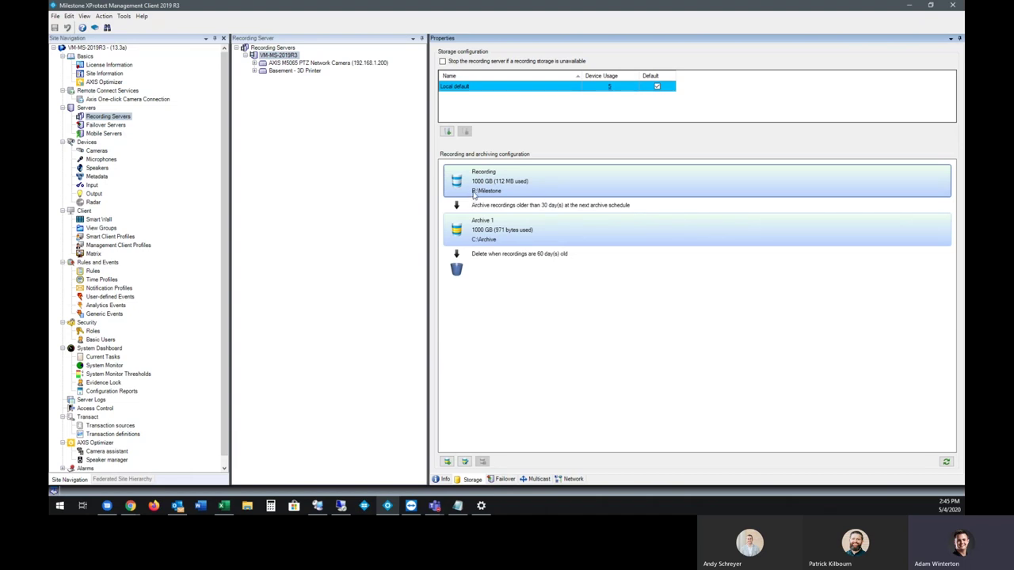
double_click(508, 186)
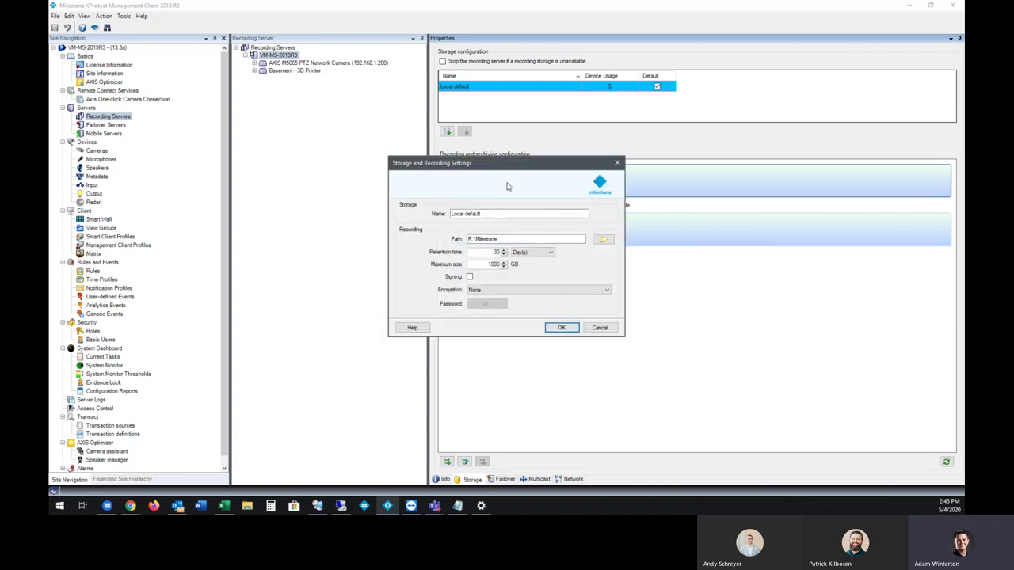
double_click(497, 251)
text(30)
double_click(492, 263)
double_click(493, 252)
click(491, 263)
click(559, 327)
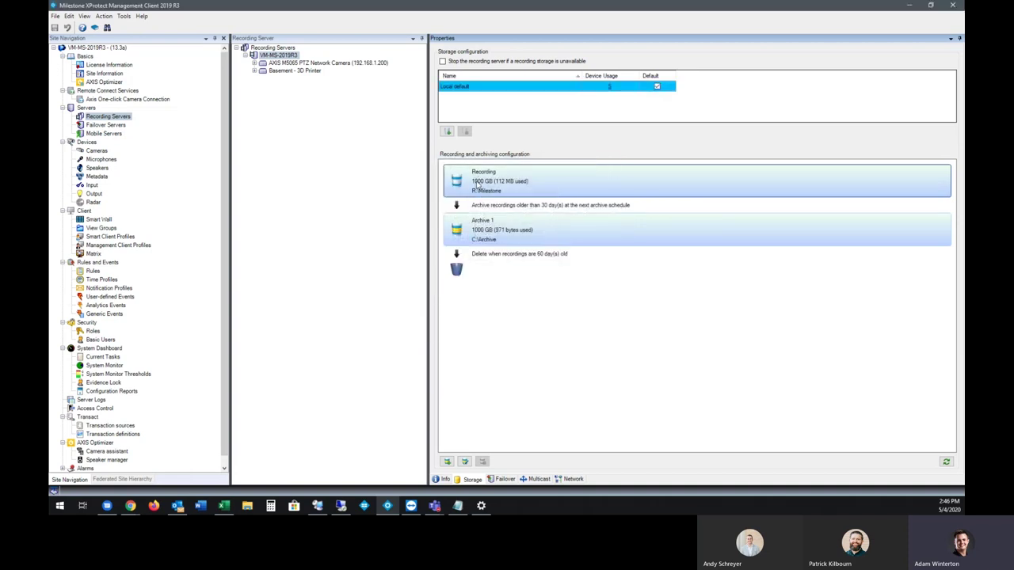
click(494, 231)
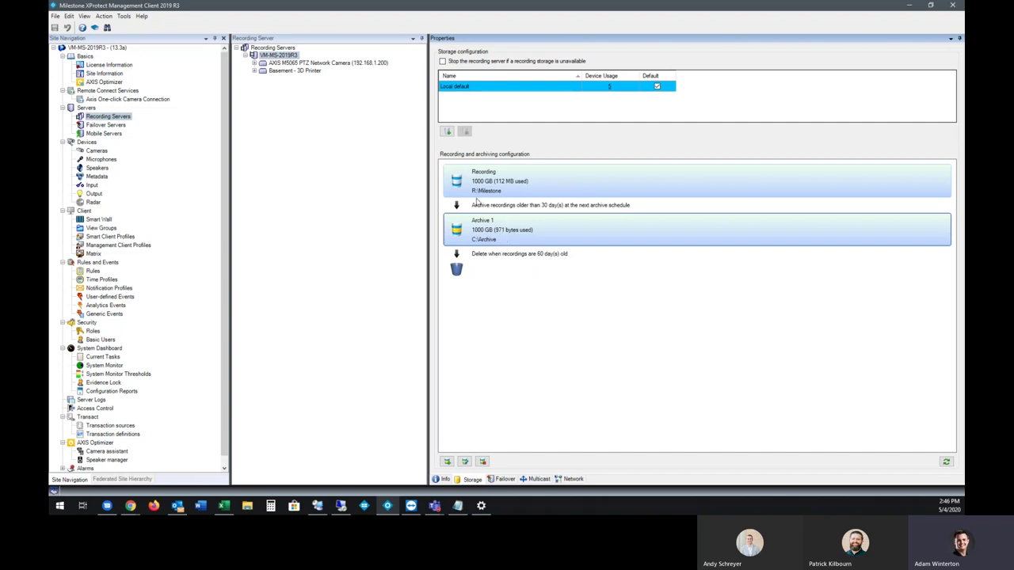
mouse_move(477, 187)
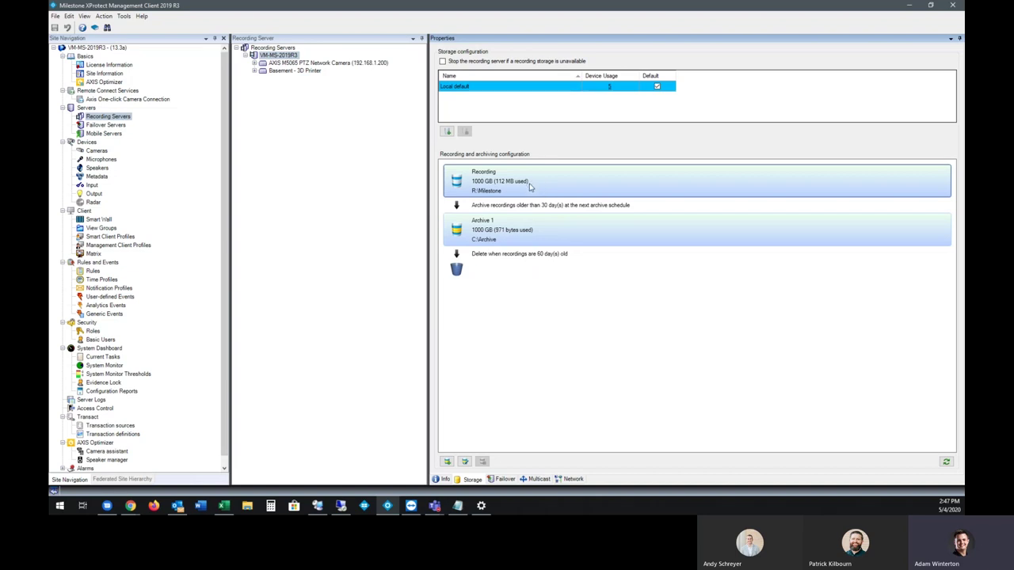
click(543, 228)
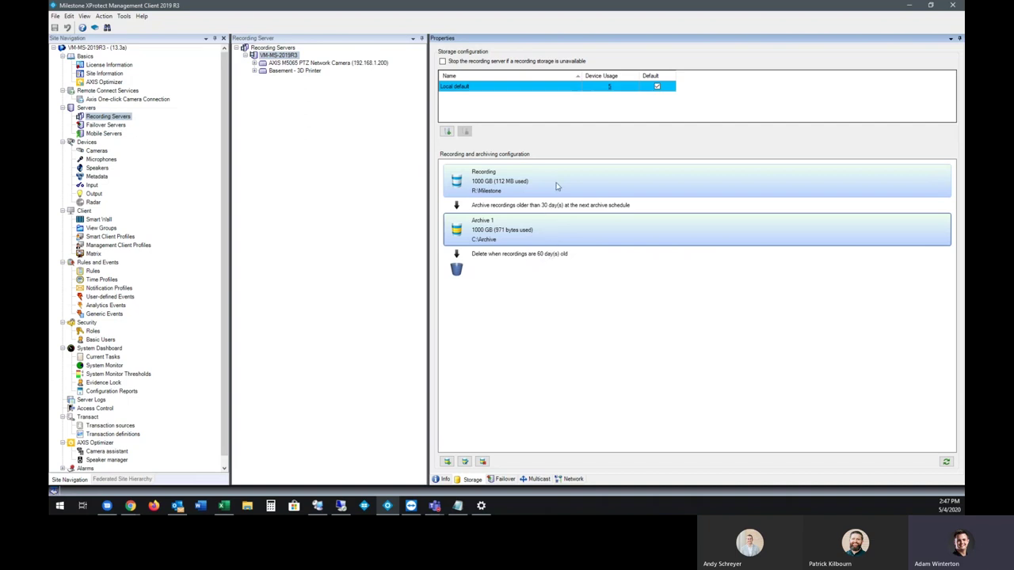
mouse_move(558, 170)
click(514, 188)
click(538, 227)
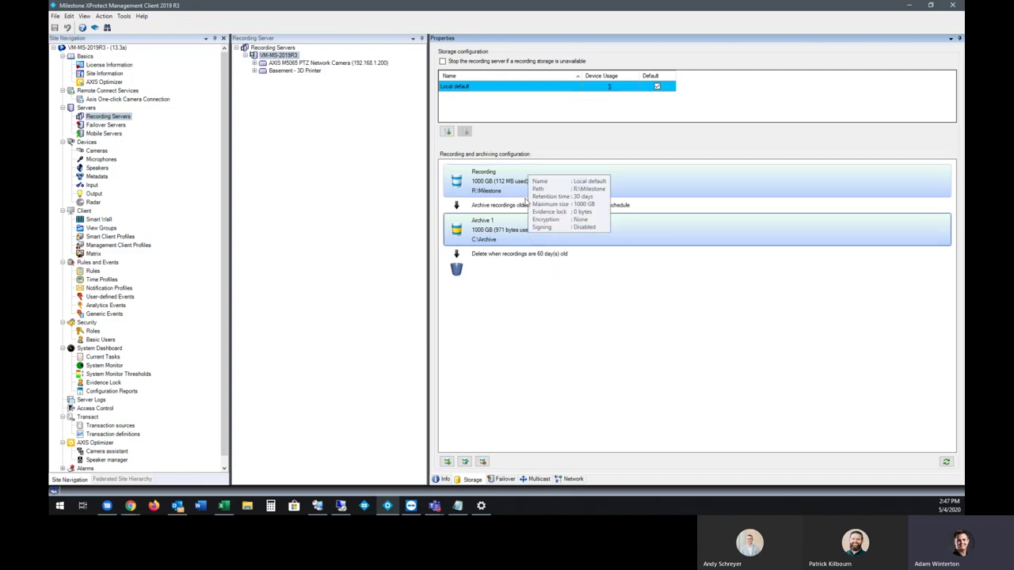
mouse_move(520, 231)
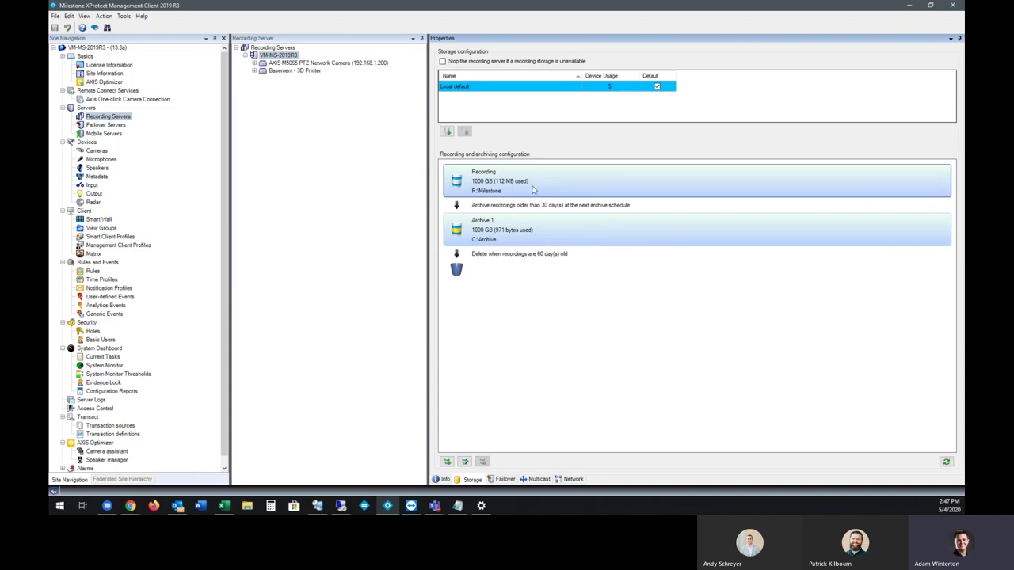
mouse_move(532, 184)
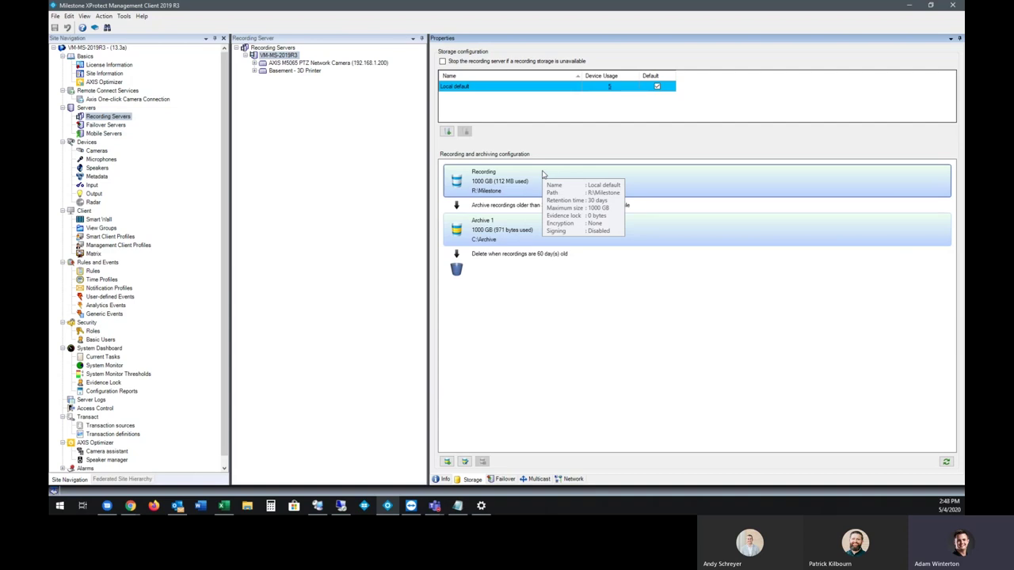
click(548, 231)
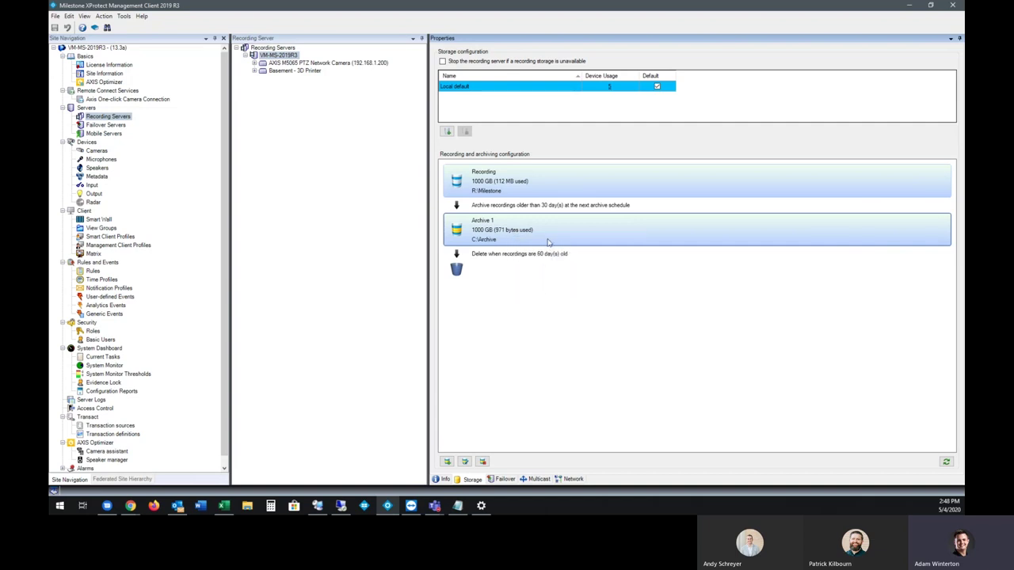
Step: Change Archive 1's maximum size from 1000 GB to 2000 GB
mouse_move(490, 224)
mouse_move(545, 224)
double_click(541, 232)
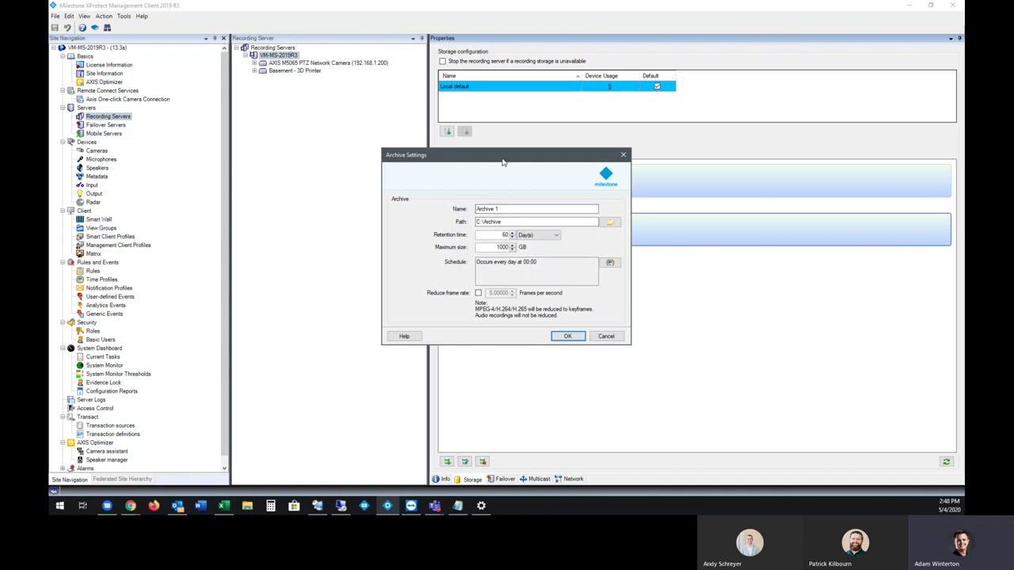
drag(502, 162, 571, 186)
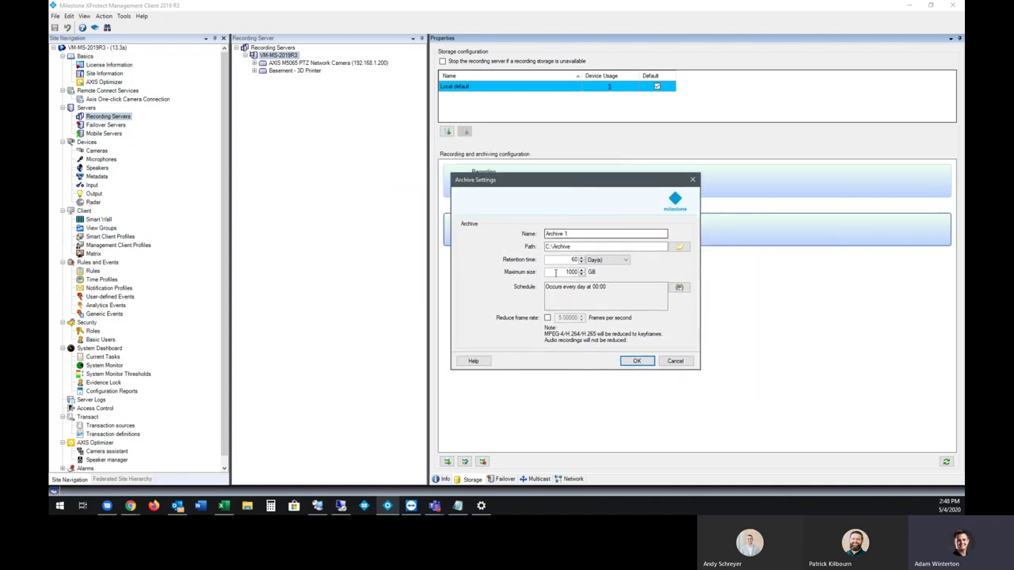
double_click(573, 260)
double_click(563, 272)
text(20)
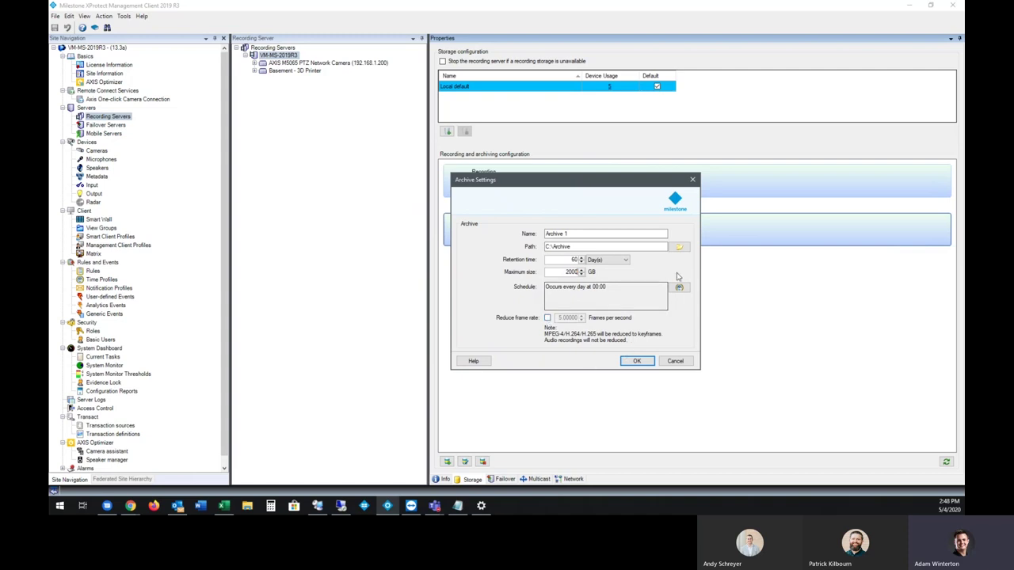
click(546, 289)
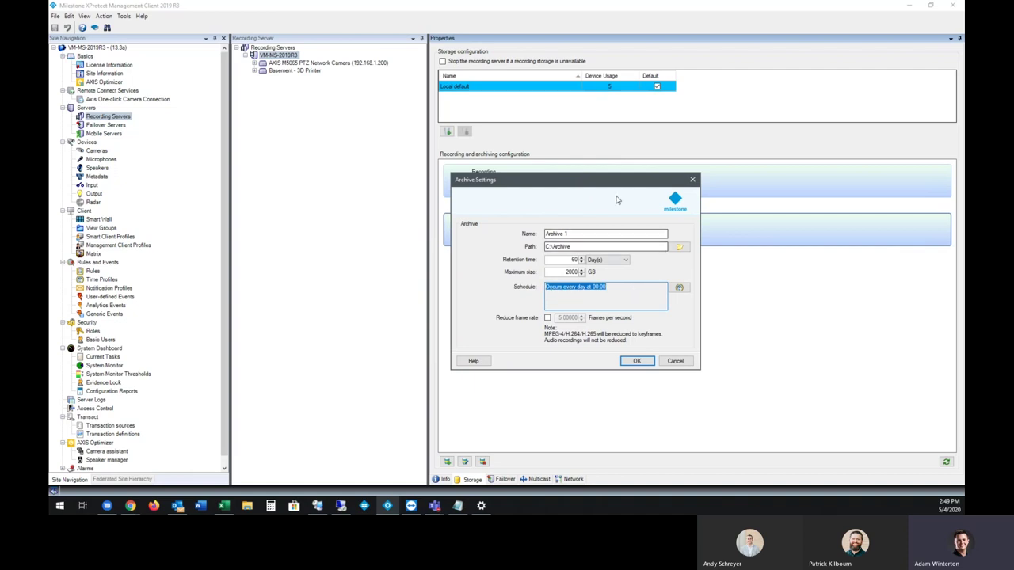
click(636, 360)
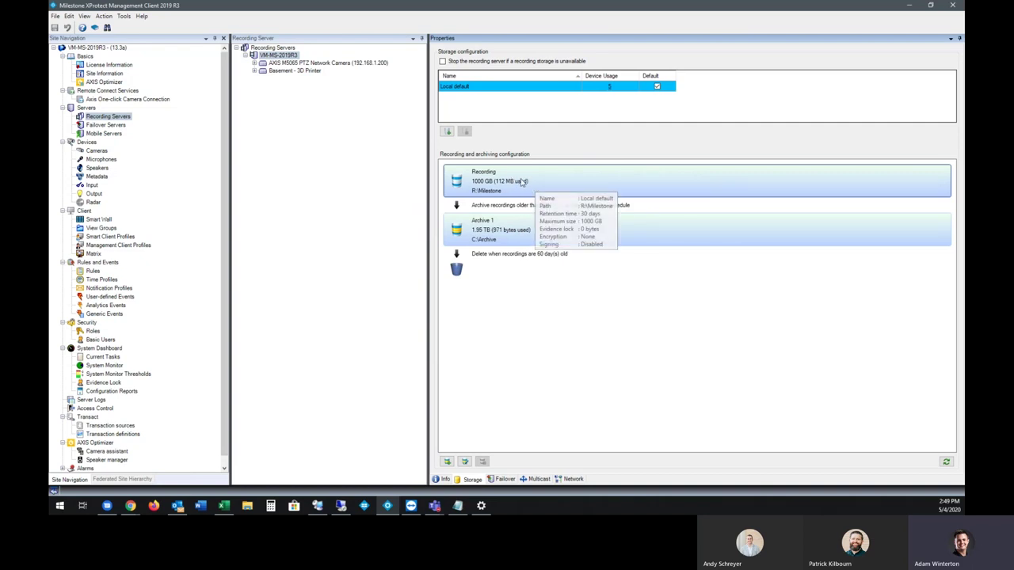
click(511, 226)
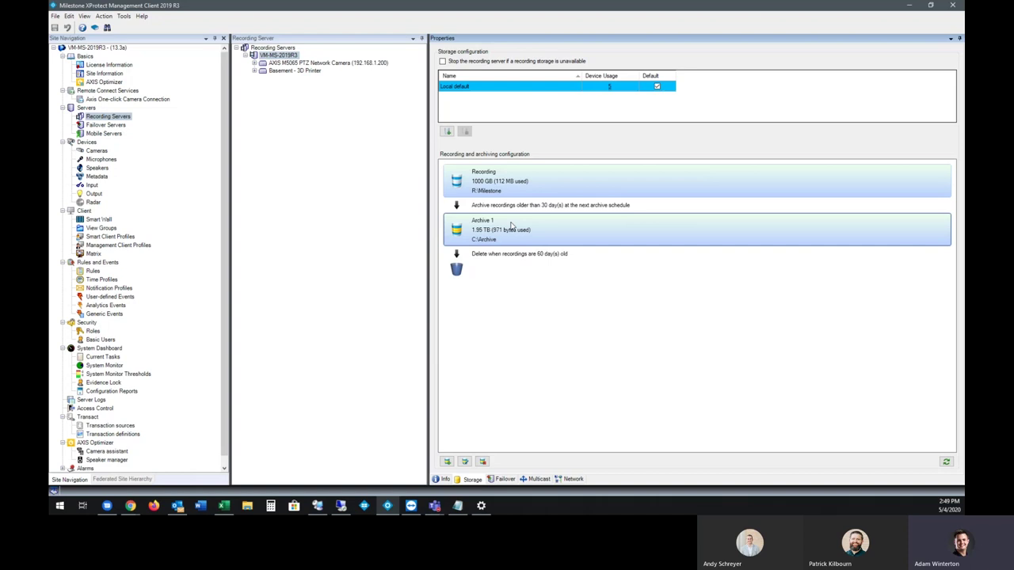
Step: Schedule Archive 1 to run every 6 hours from 00:00 to 23:59 and save
double_click(552, 235)
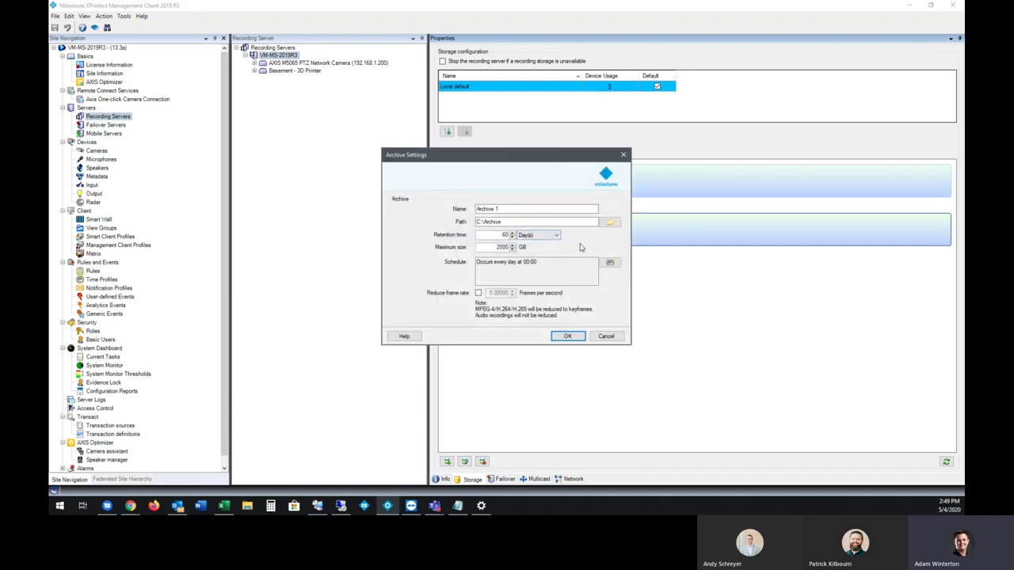
click(609, 263)
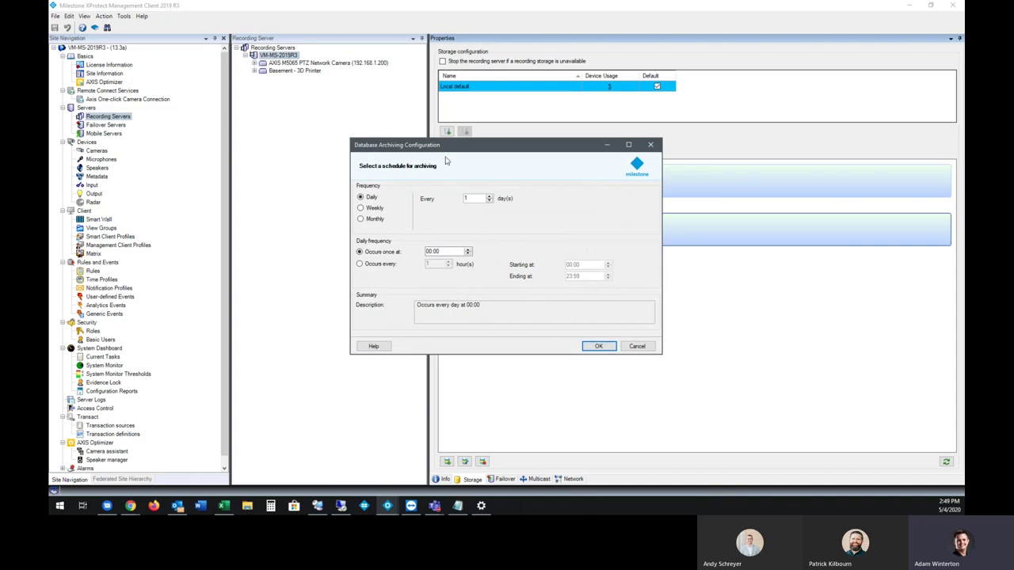
drag(447, 144, 449, 173)
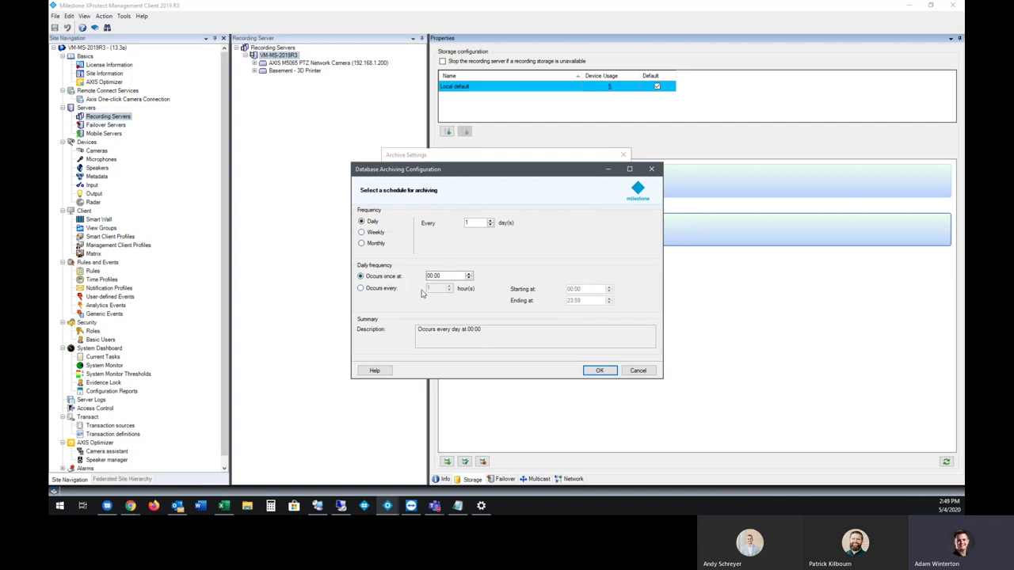
click(387, 290)
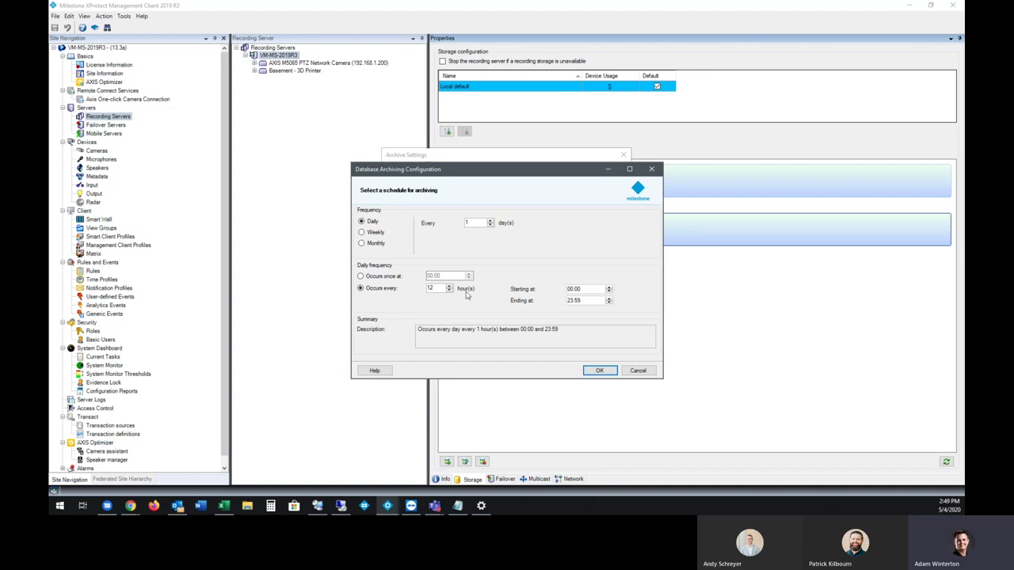
drag(436, 288, 413, 289)
text(6)
click(600, 370)
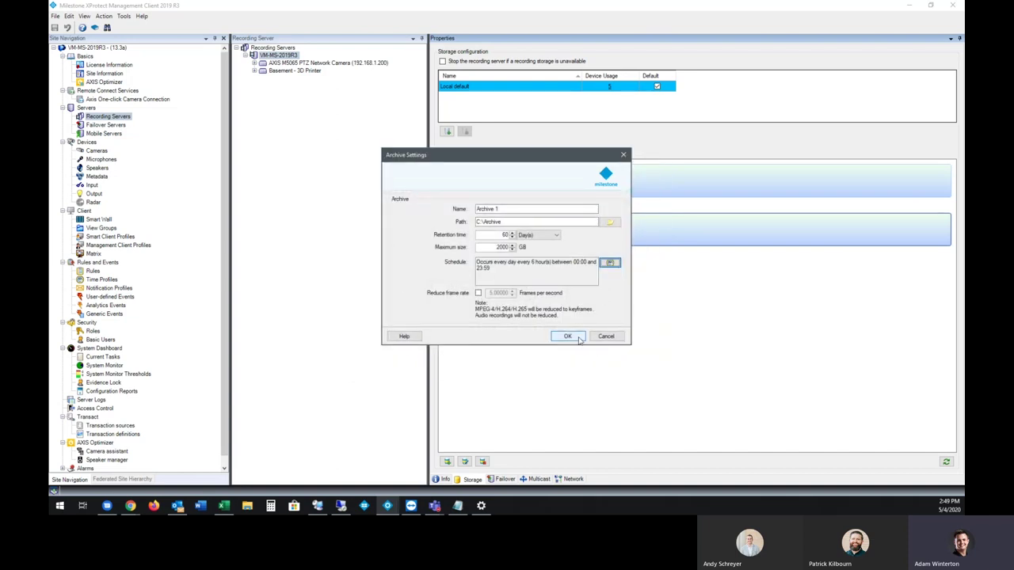
click(569, 338)
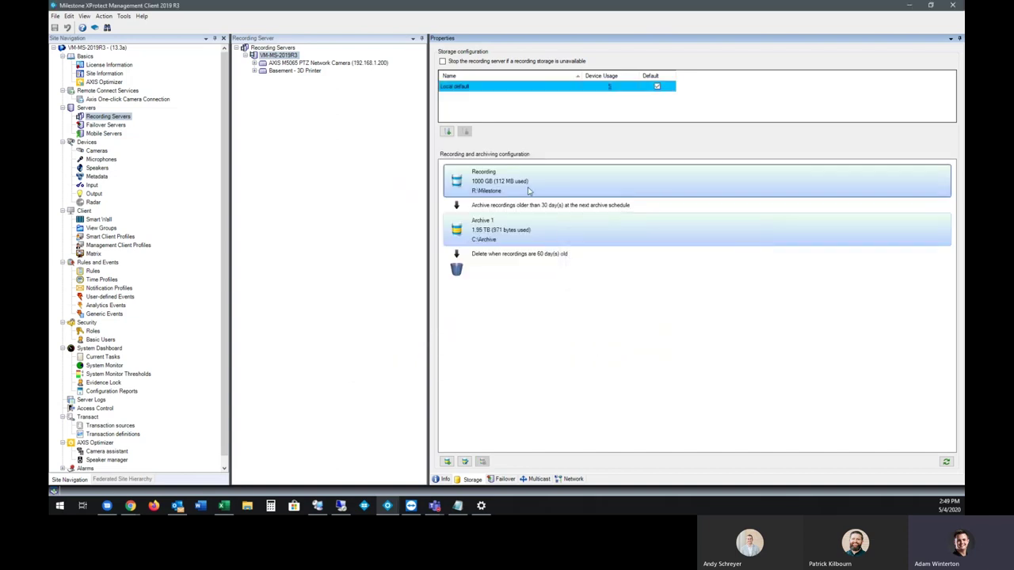
Step: Change the Recording tier's retention time from 30 days to 6 hours
mouse_move(528, 190)
click(537, 230)
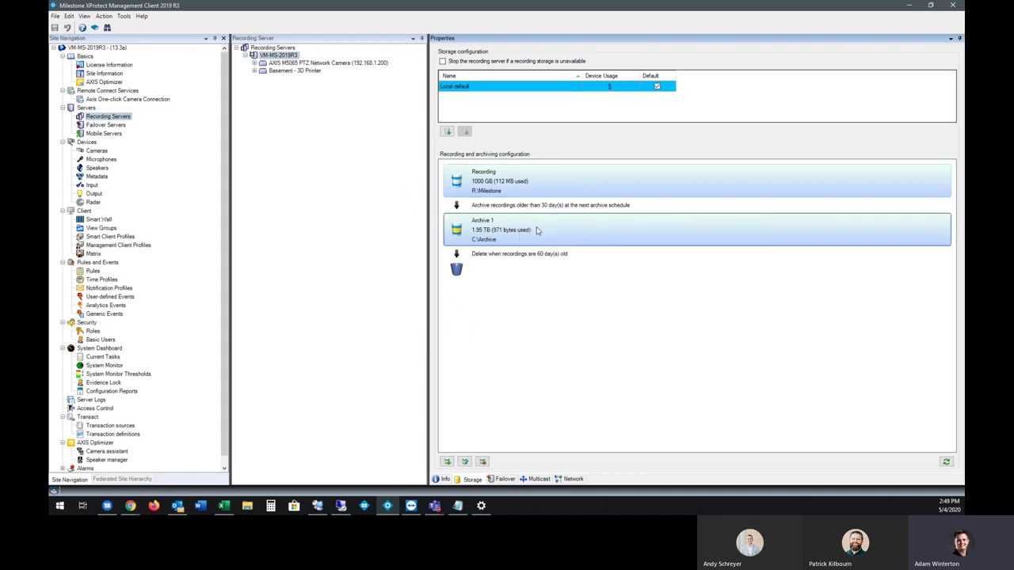
double_click(555, 179)
double_click(484, 252)
text(6)
click(532, 251)
click(522, 260)
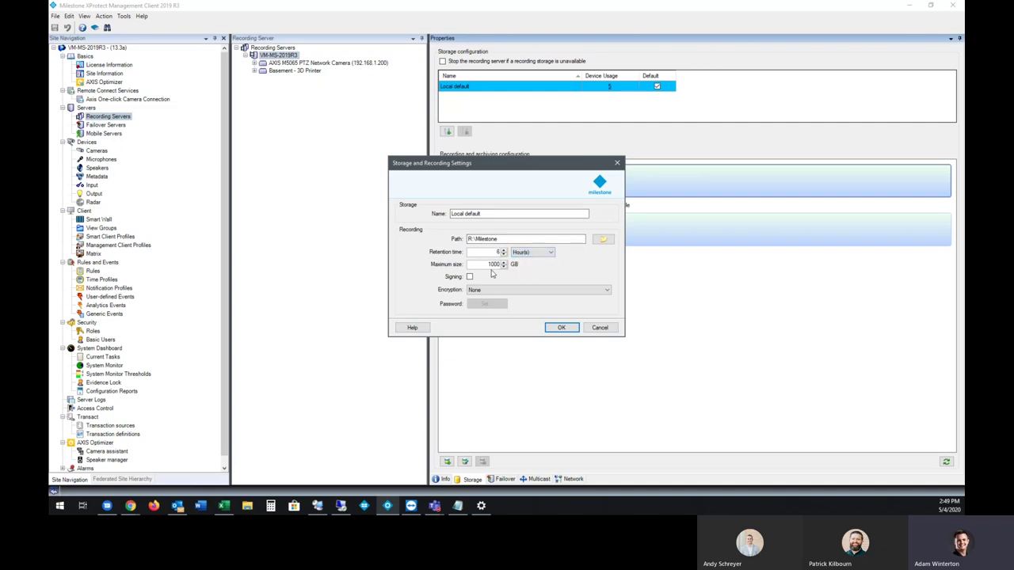
click(557, 328)
Step: Reduce Archive 1's retention time to 30 days and confirm the retention warning
double_click(530, 238)
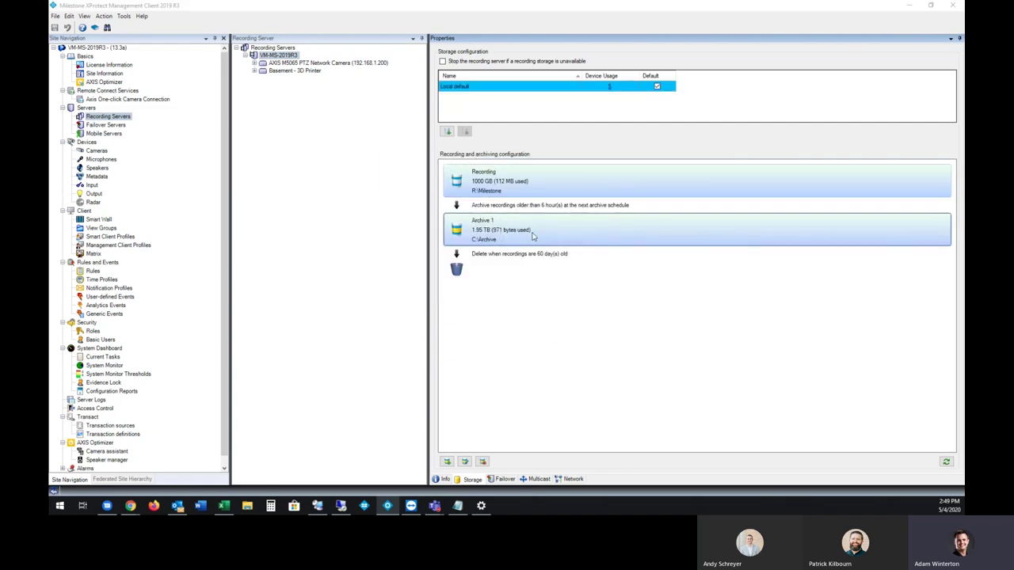
double_click(502, 235)
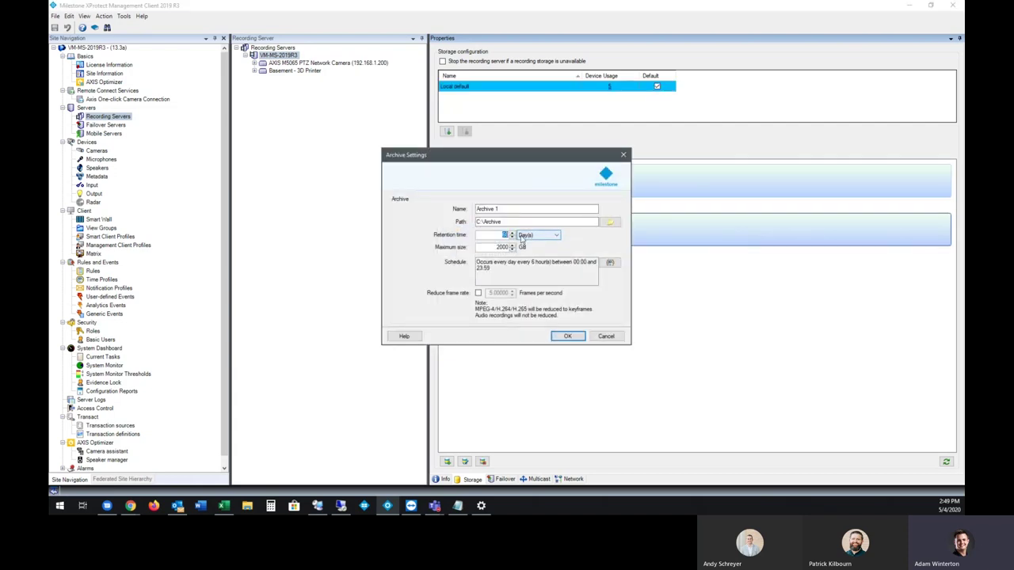
text(30)
click(567, 335)
key(Tab)
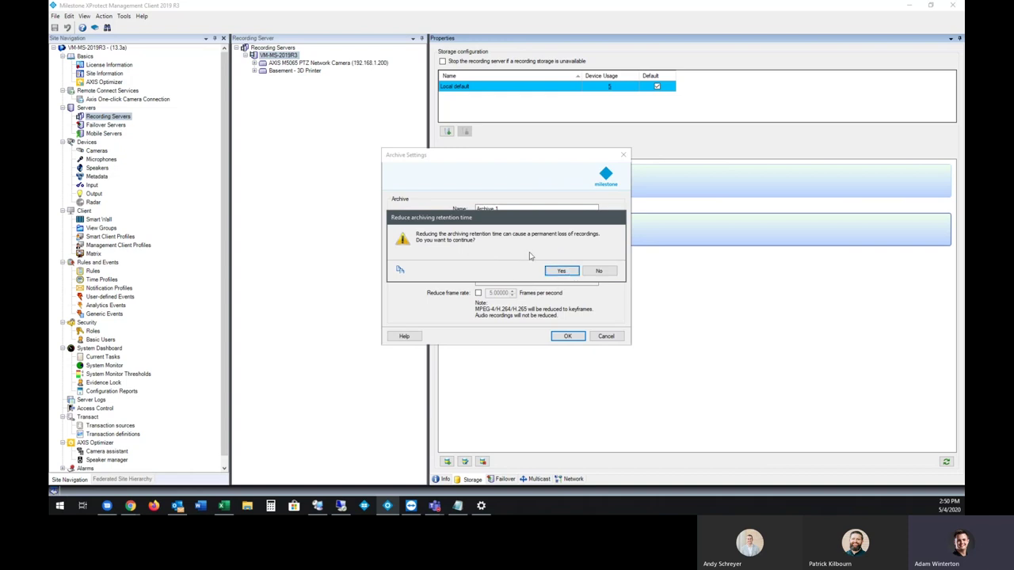
drag(473, 218, 470, 222)
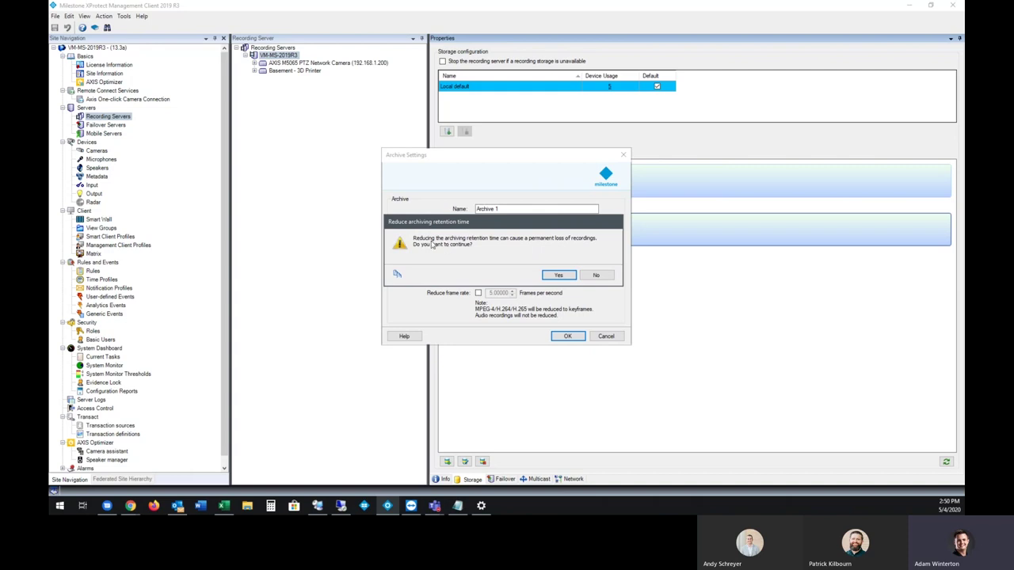
click(558, 275)
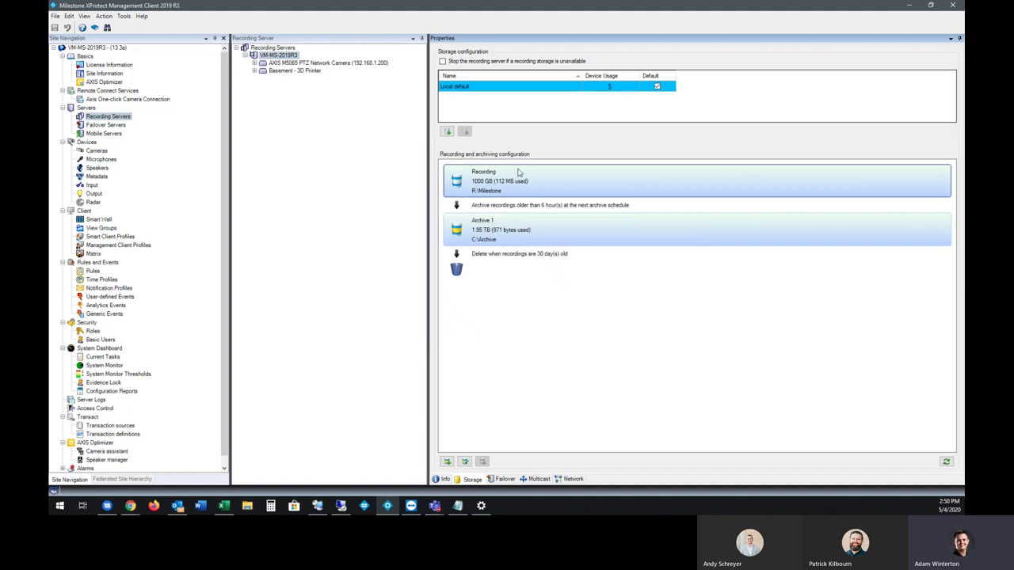
mouse_move(483, 177)
mouse_move(547, 193)
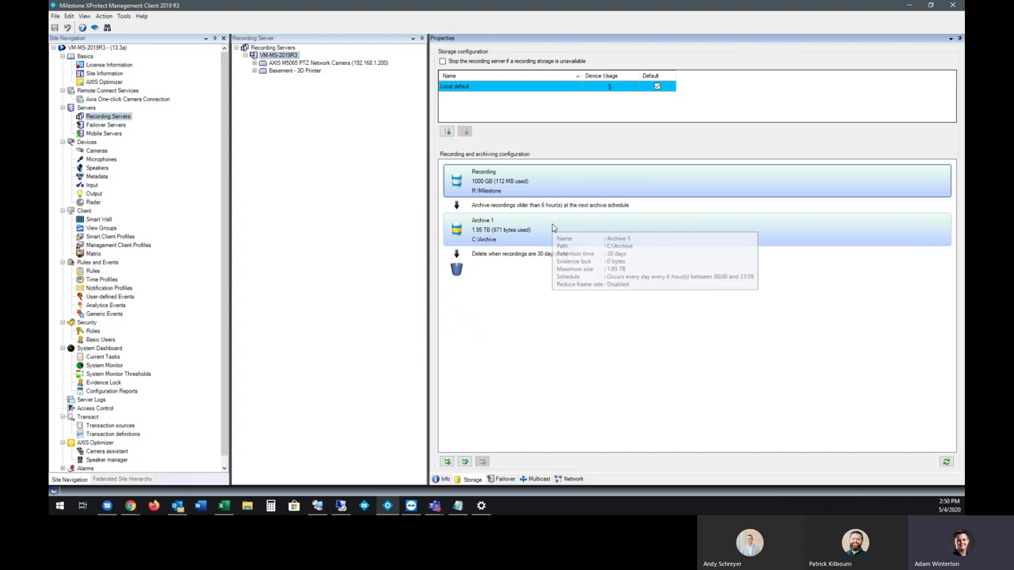
click(521, 229)
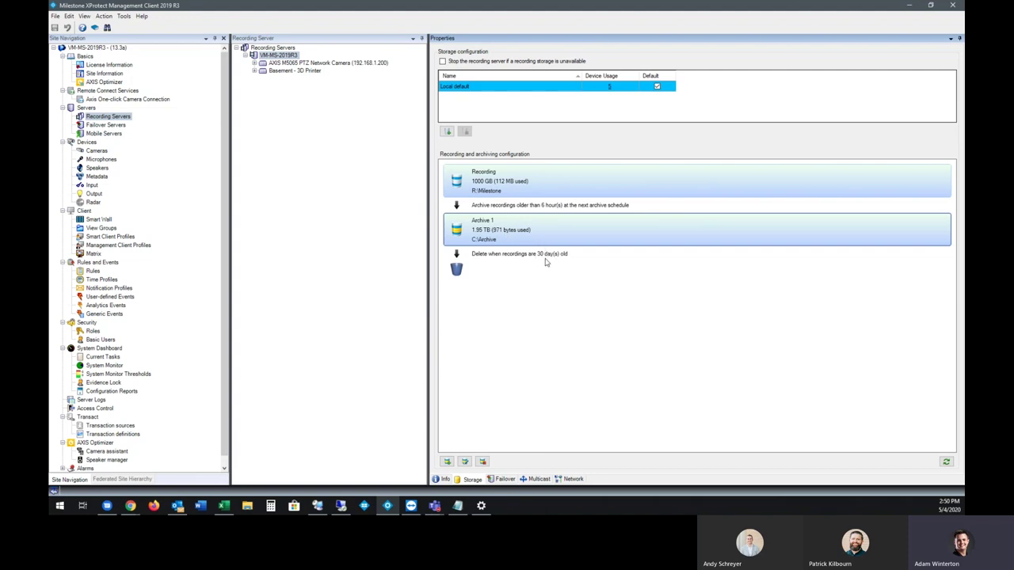
mouse_move(518, 236)
mouse_move(586, 188)
mouse_move(576, 228)
mouse_move(525, 196)
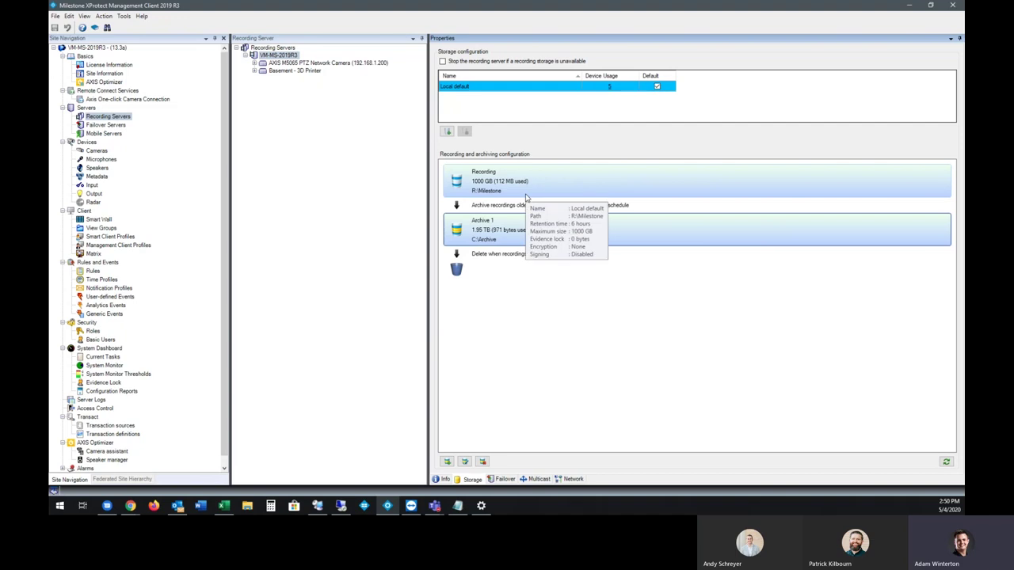